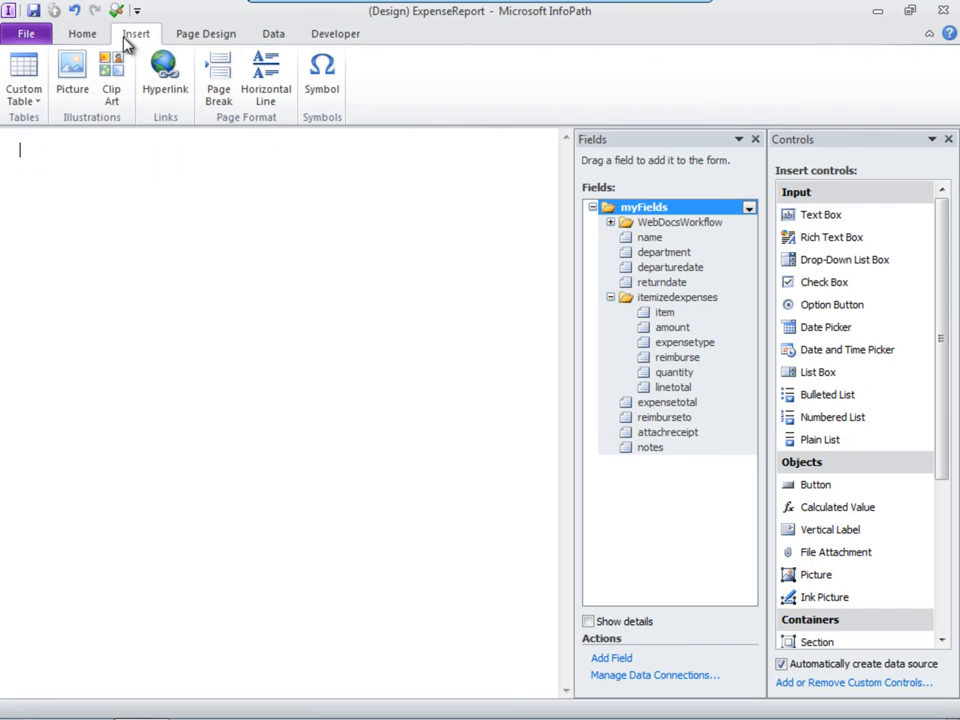
- Insert a custom table with one row and two columns at the start of the blank form
click(15, 52)
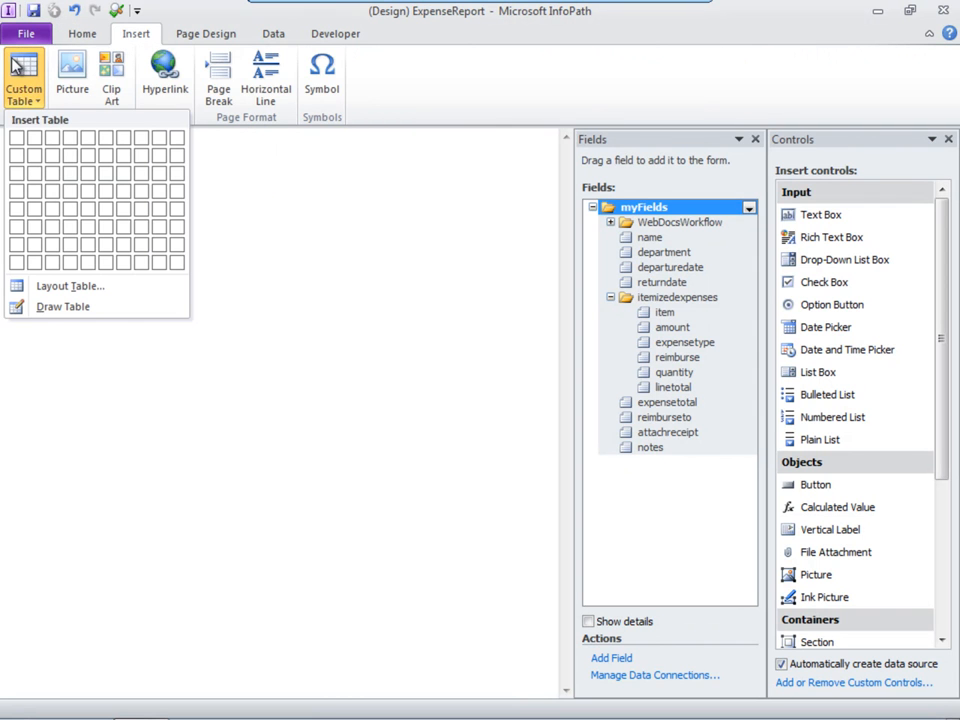
click(36, 143)
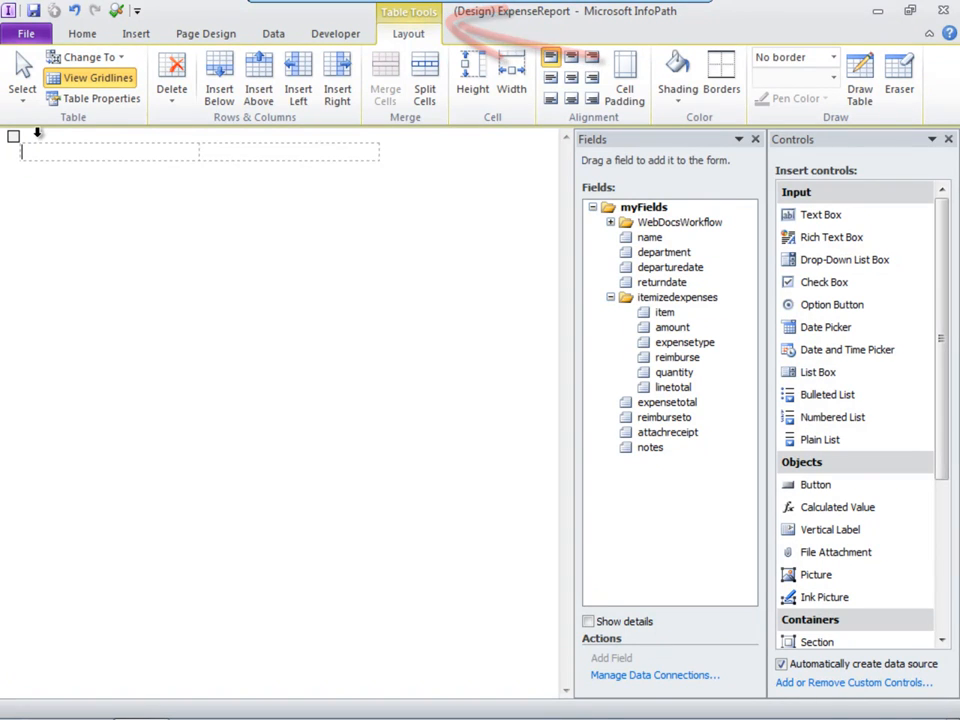
click(409, 156)
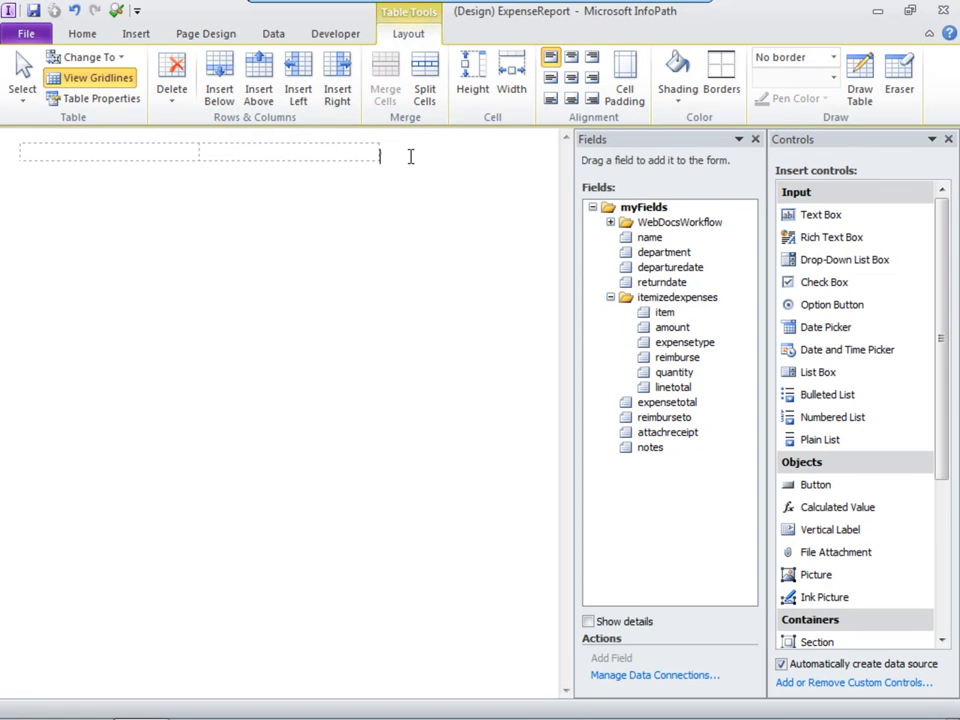
- Set both table columns to 325 px wide, and narrow the Controls and Fields panes until the whole table fits in the form area
click(121, 150)
click(509, 78)
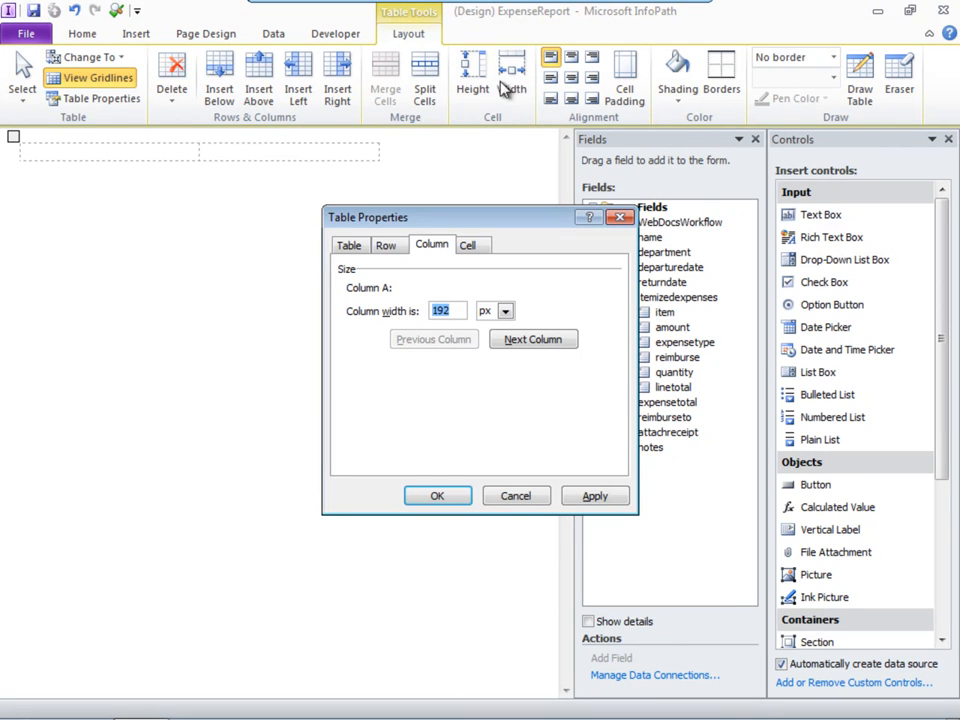
text(325)
click(532, 339)
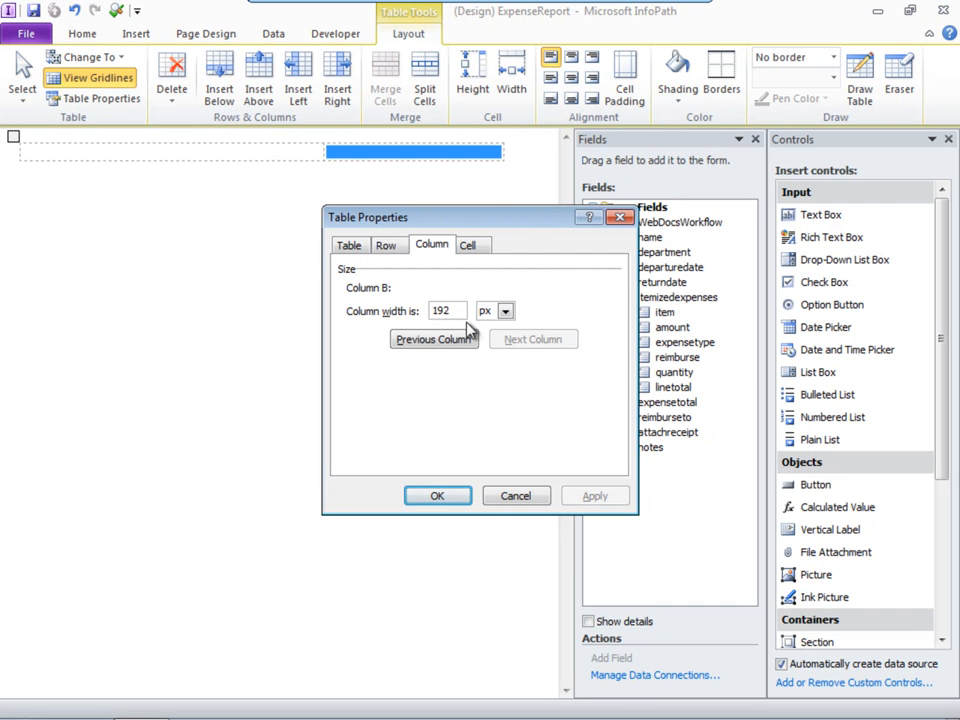
drag(454, 308, 408, 313)
text(325)
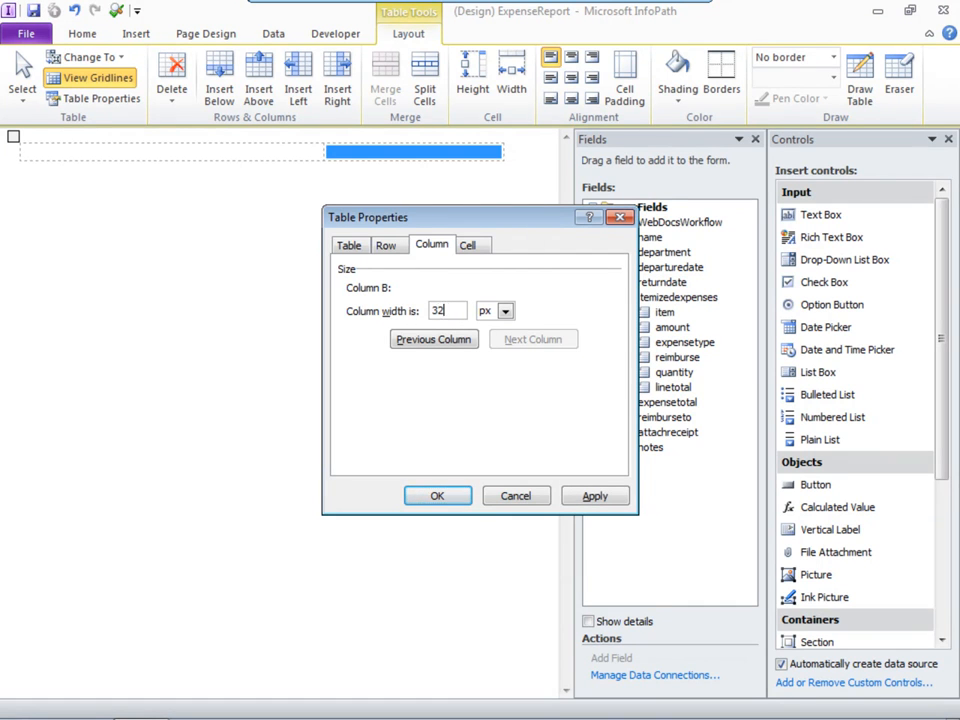
click(440, 496)
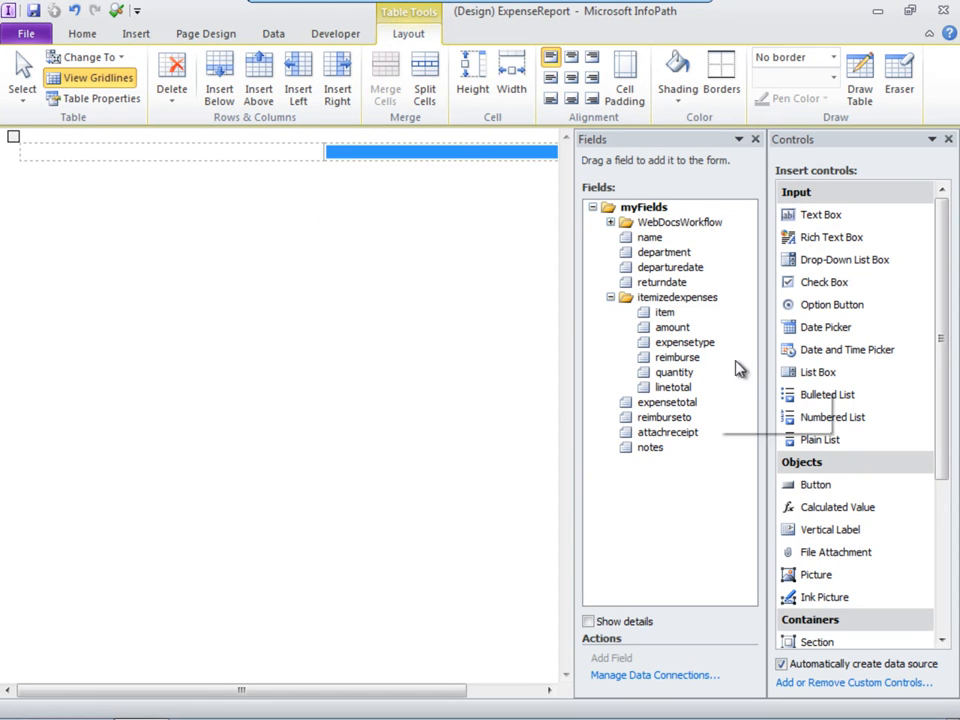
drag(768, 337, 806, 337)
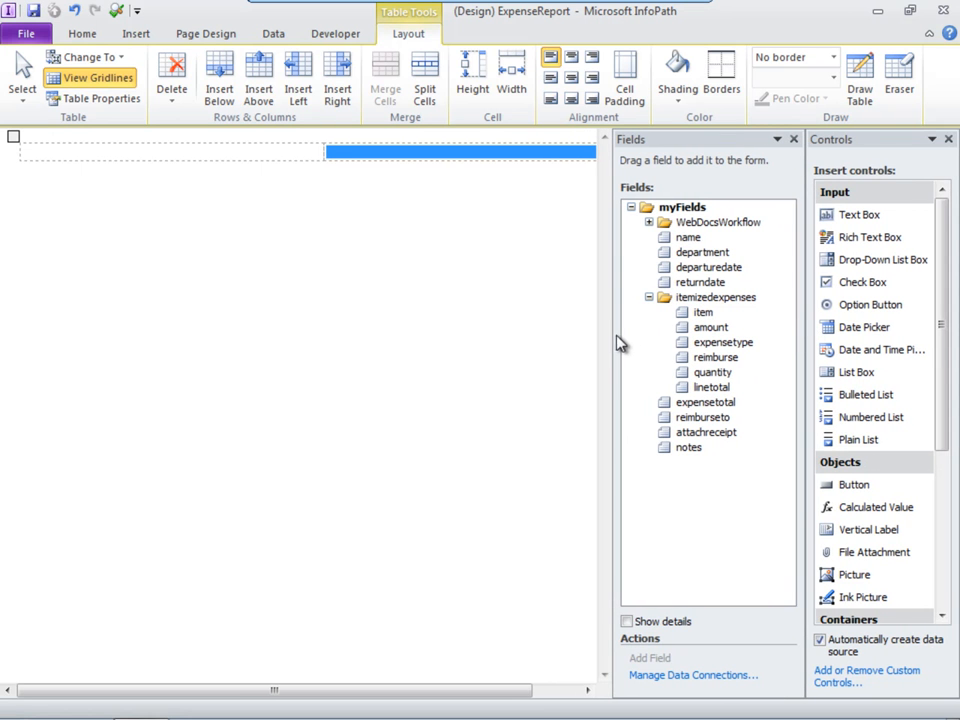
drag(615, 336, 655, 334)
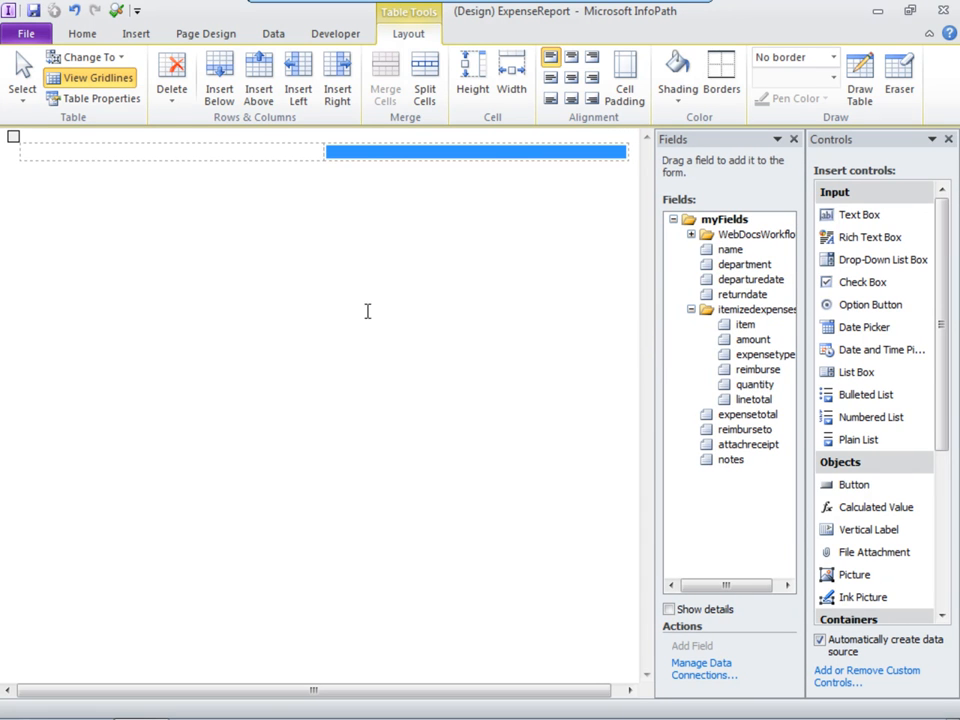
- Insert the RJS_logo picture from the Pictures library into the table's first cell
click(41, 150)
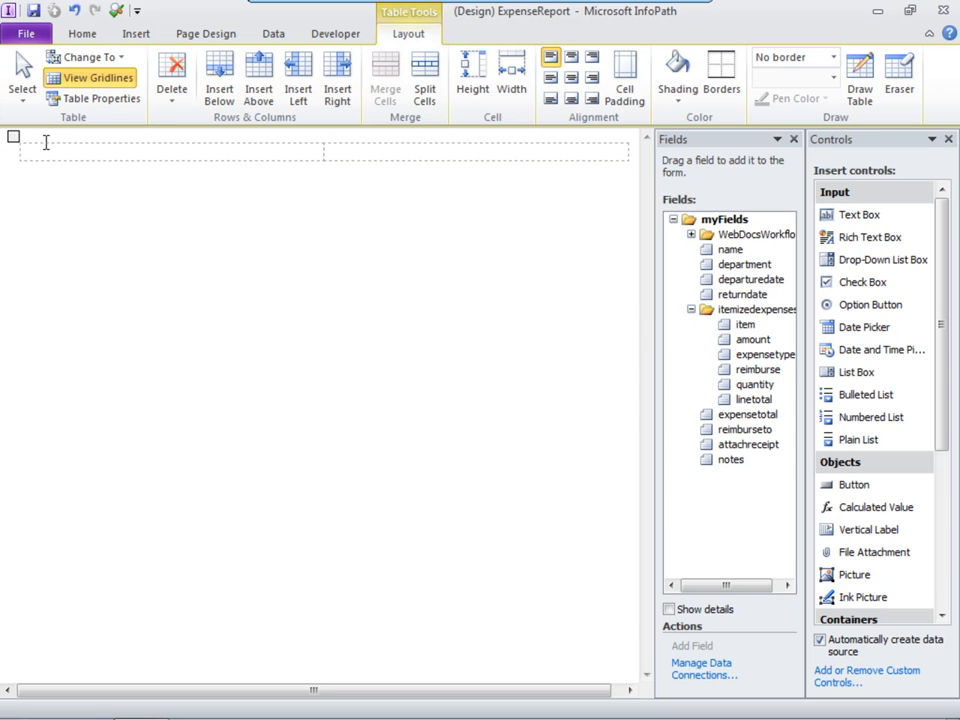
click(139, 35)
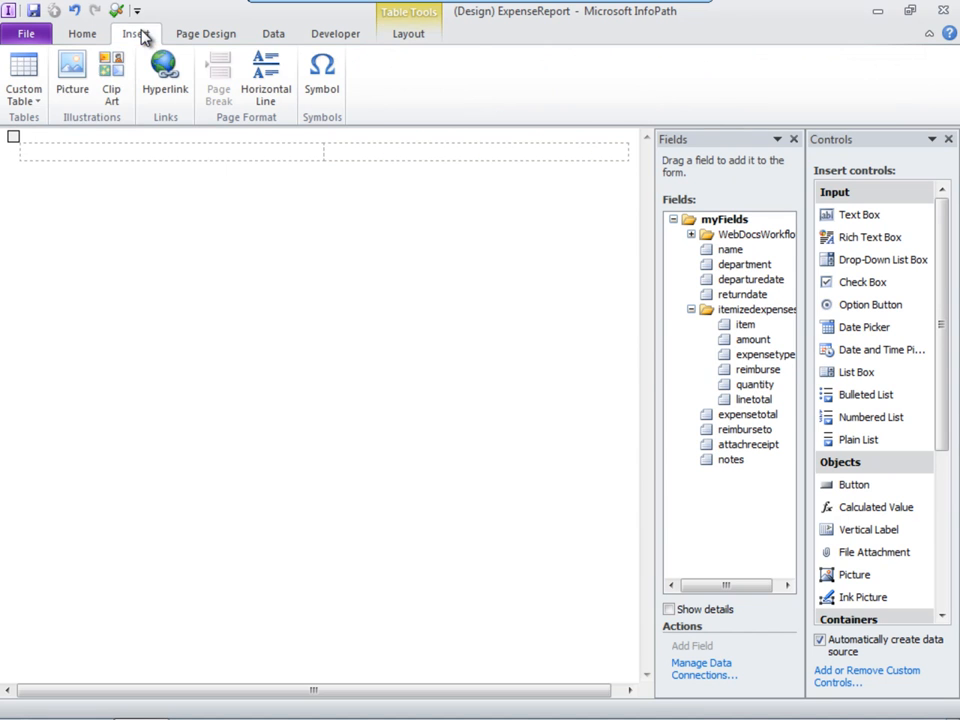
click(68, 72)
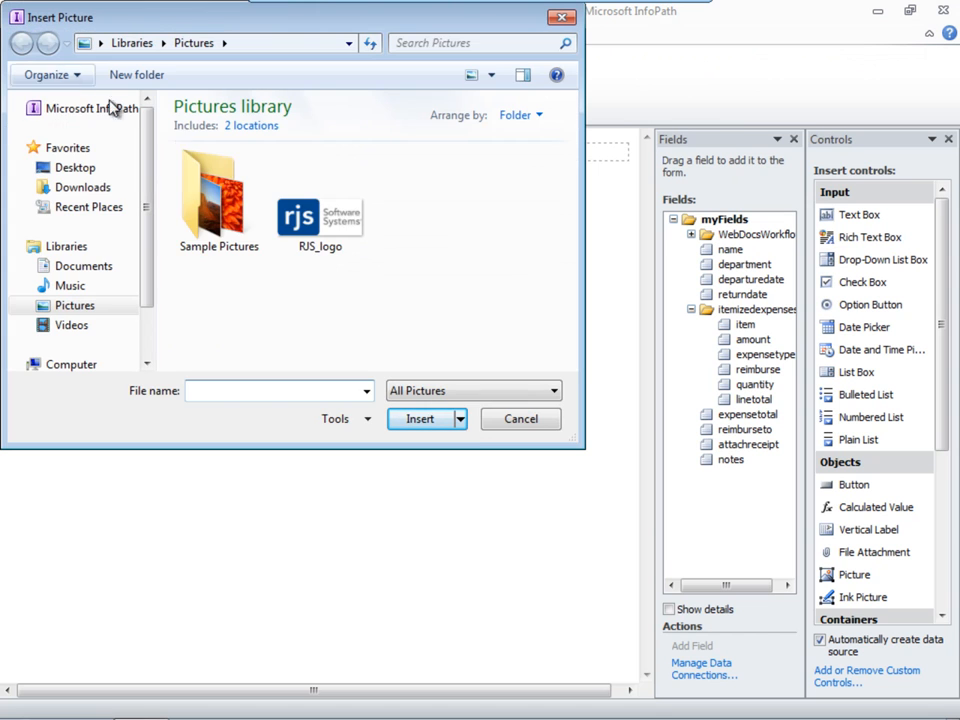
click(343, 233)
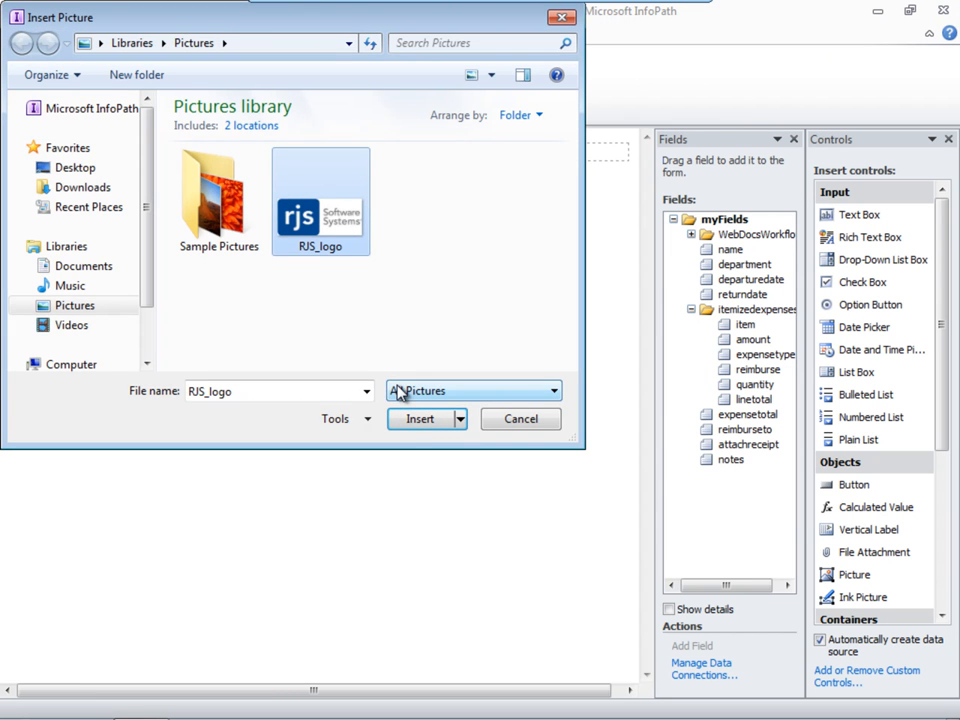
click(412, 421)
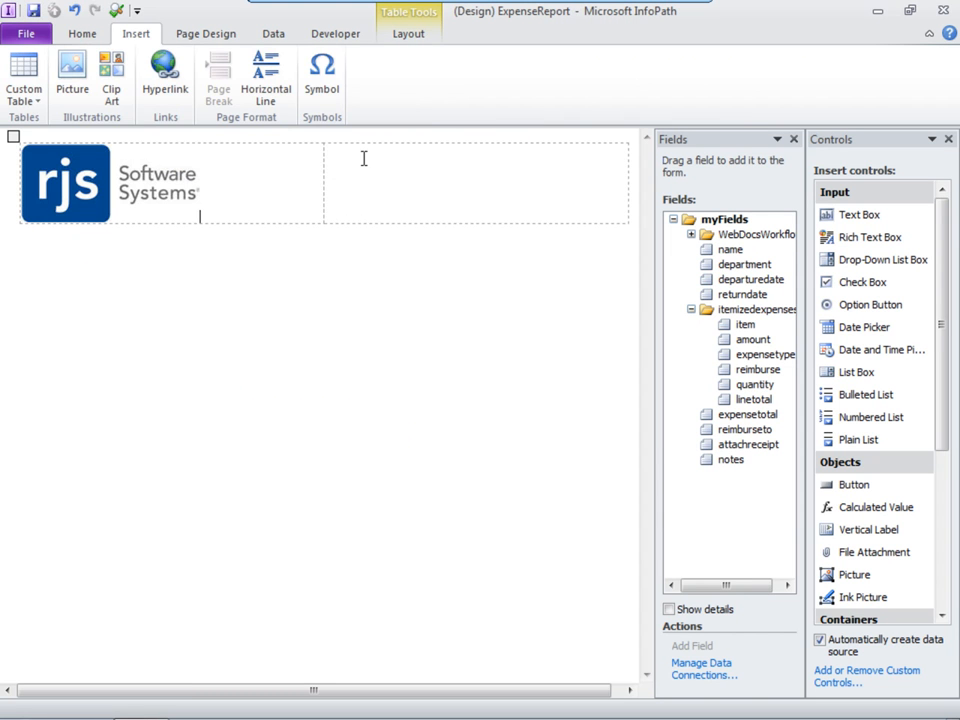
- Enter "Expense Report" in the second cell of the logo table and centre it vertically, aligned left
text(Expense Repor)
click(424, 40)
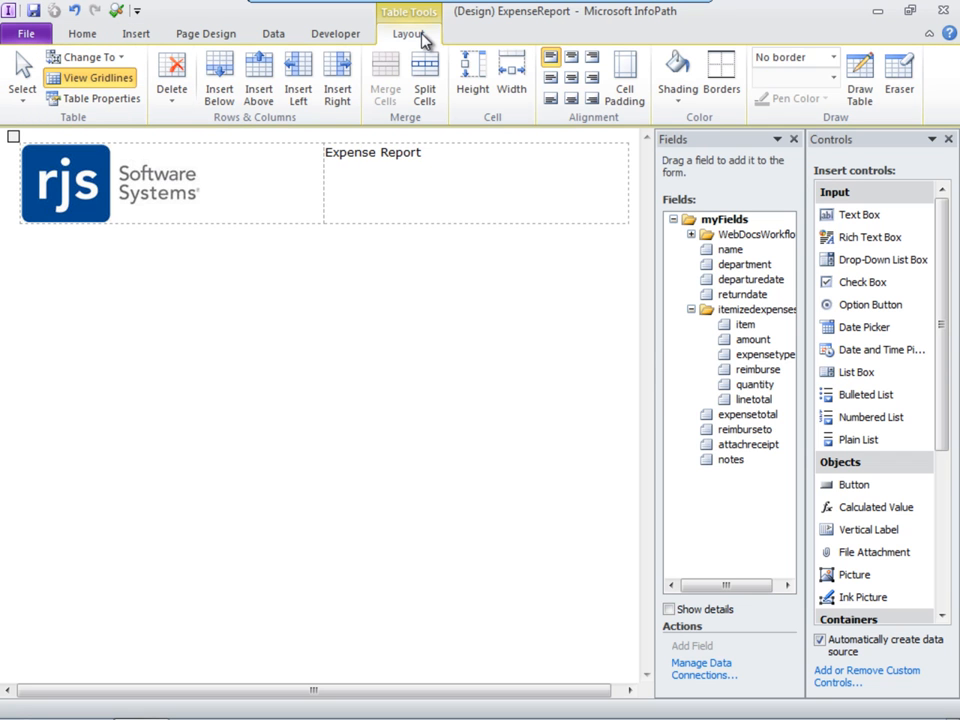
click(554, 78)
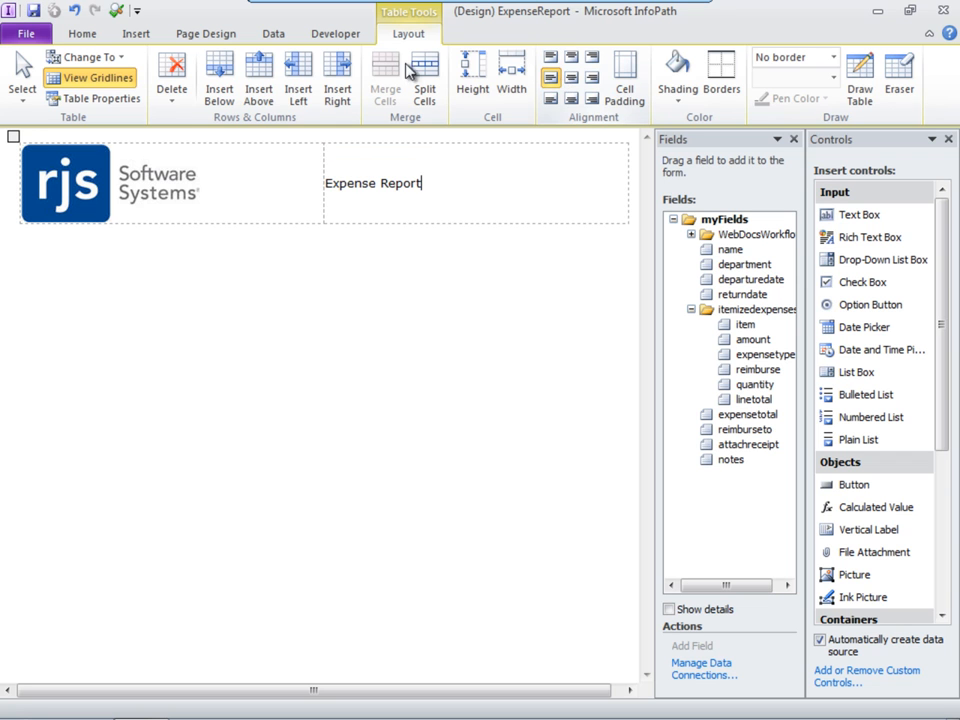
- Apply the Heading 1 style to the "Expense Report" title and narrow the logo column to bring the title closer
click(84, 36)
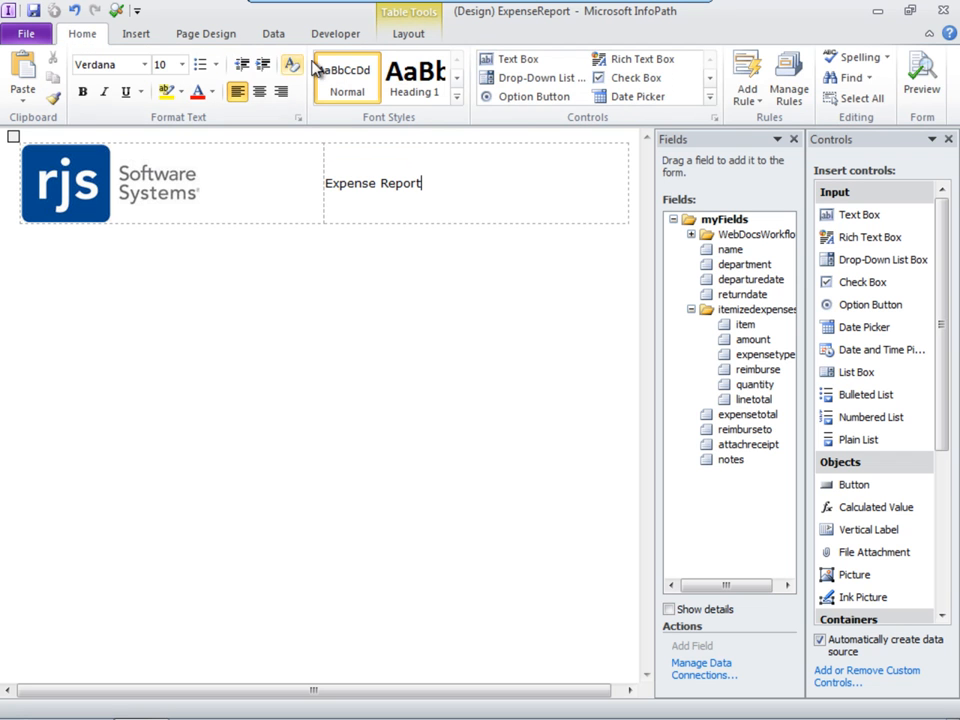
click(411, 88)
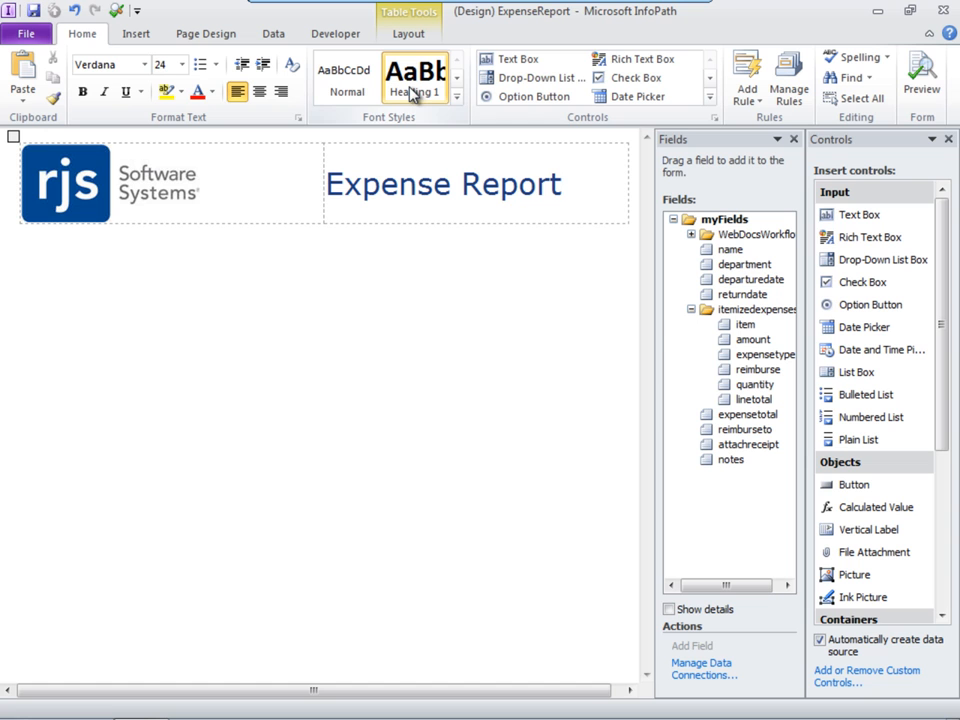
drag(321, 182, 283, 181)
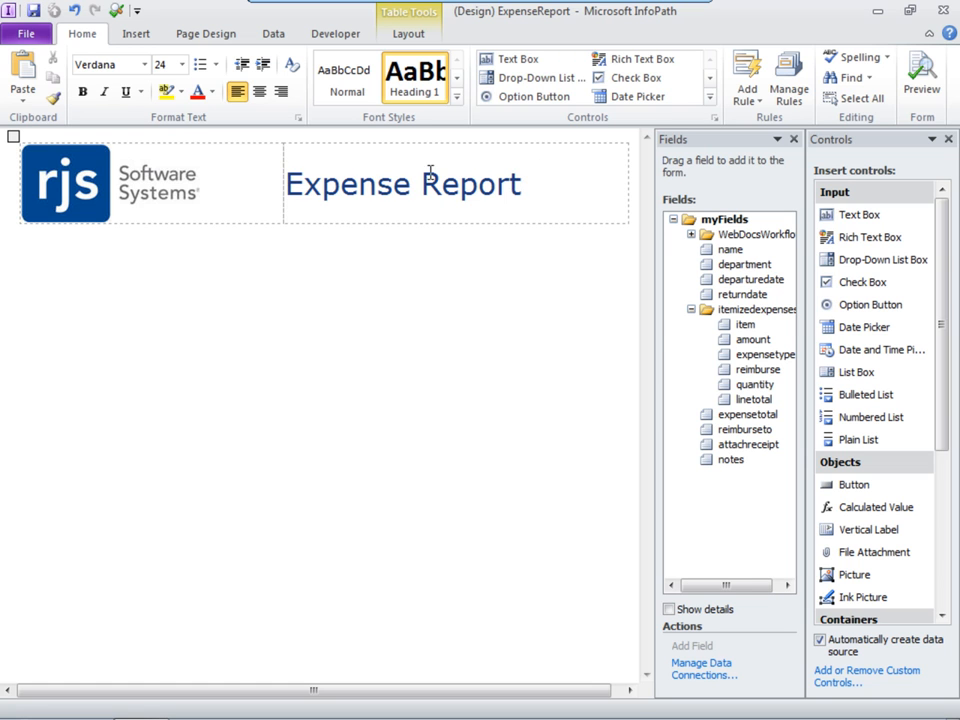
- Insert a custom table with three rows and three columns below the logo and title table
click(634, 179)
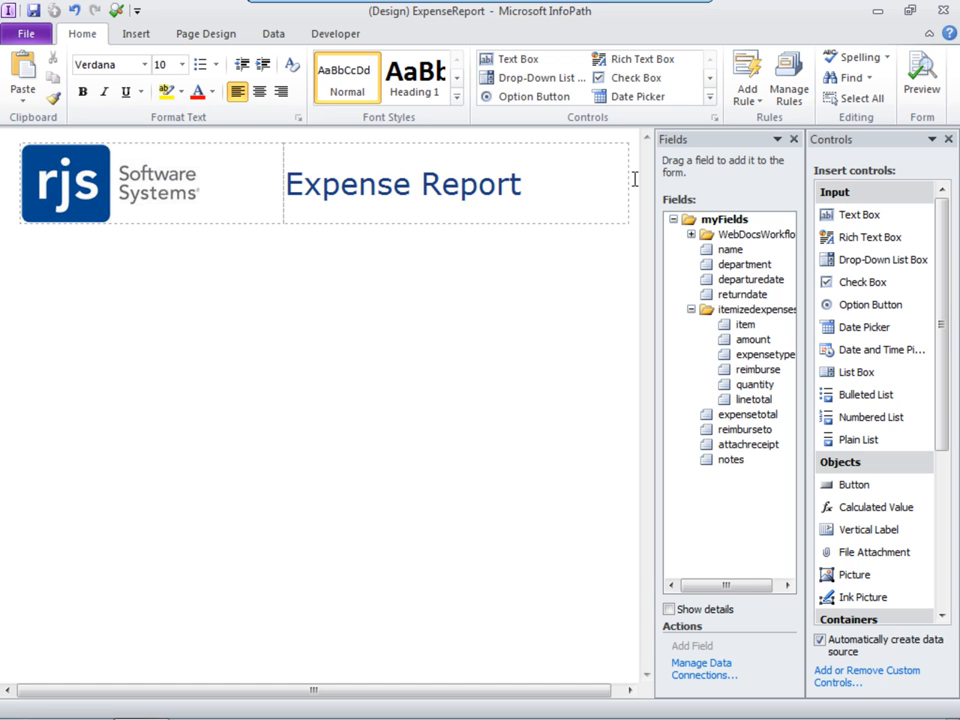
key(Down)
click(138, 34)
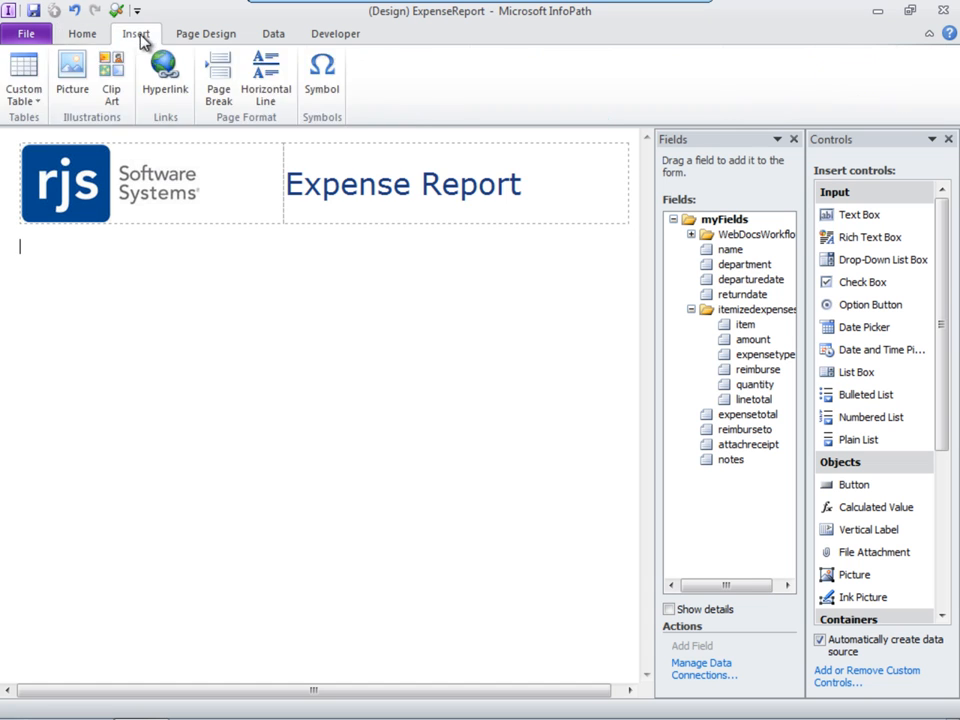
click(35, 88)
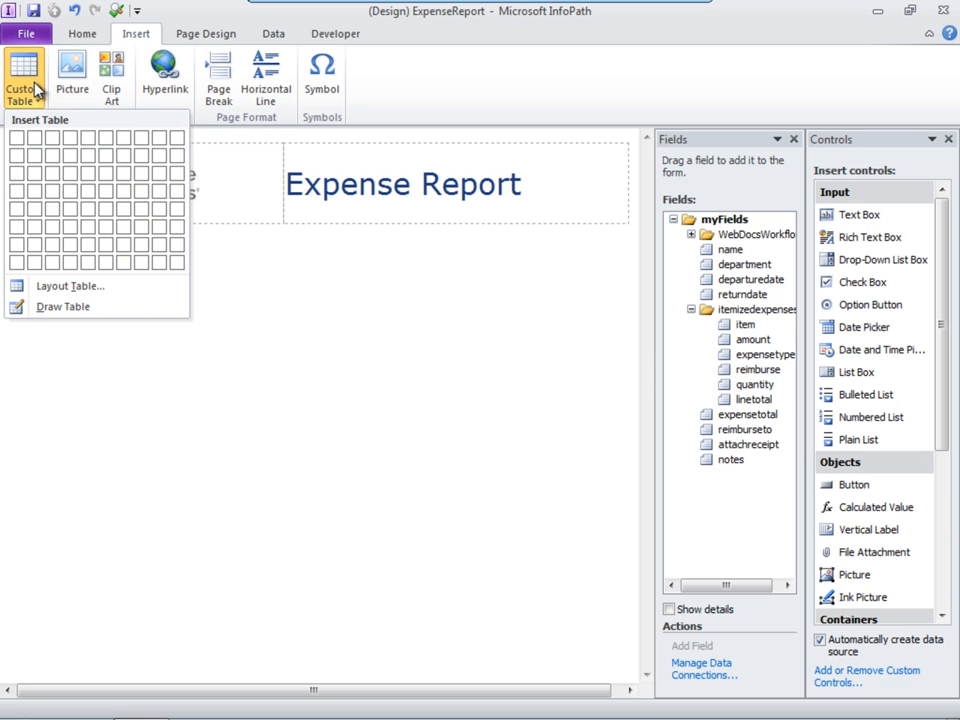
click(57, 178)
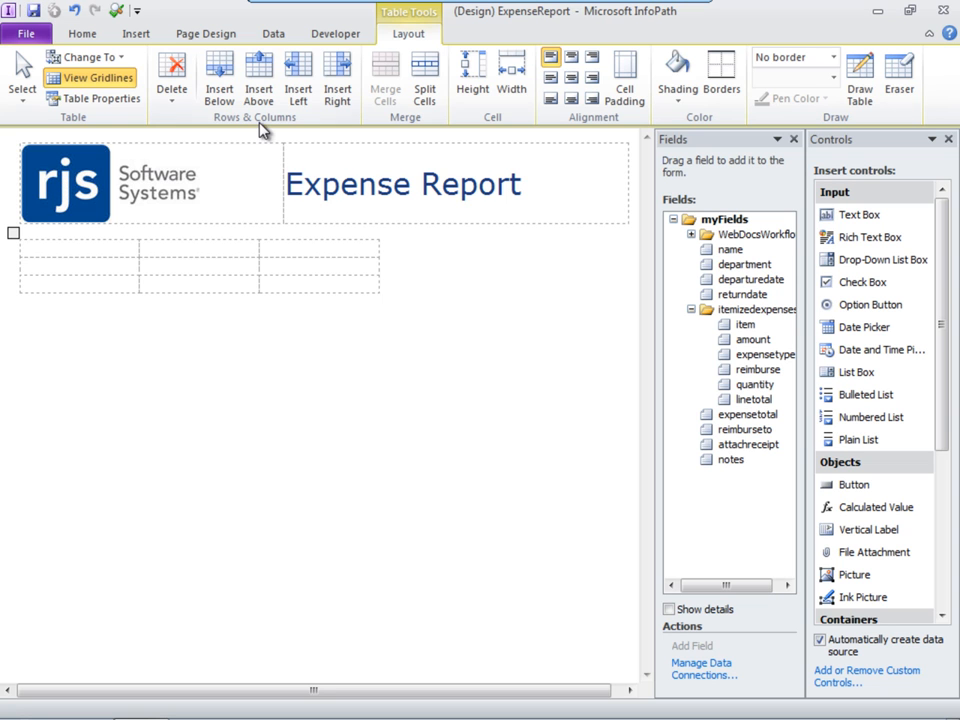
- Set the new table's column widths to 300 px for column A, 50 px for column B and 300 px for column C
click(512, 72)
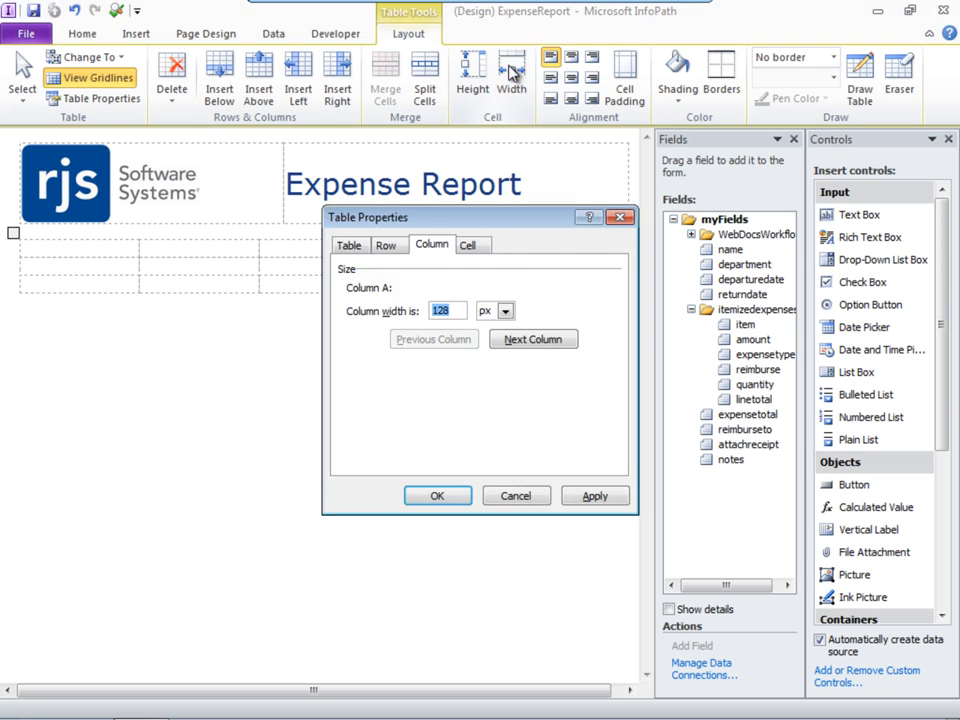
text(300)
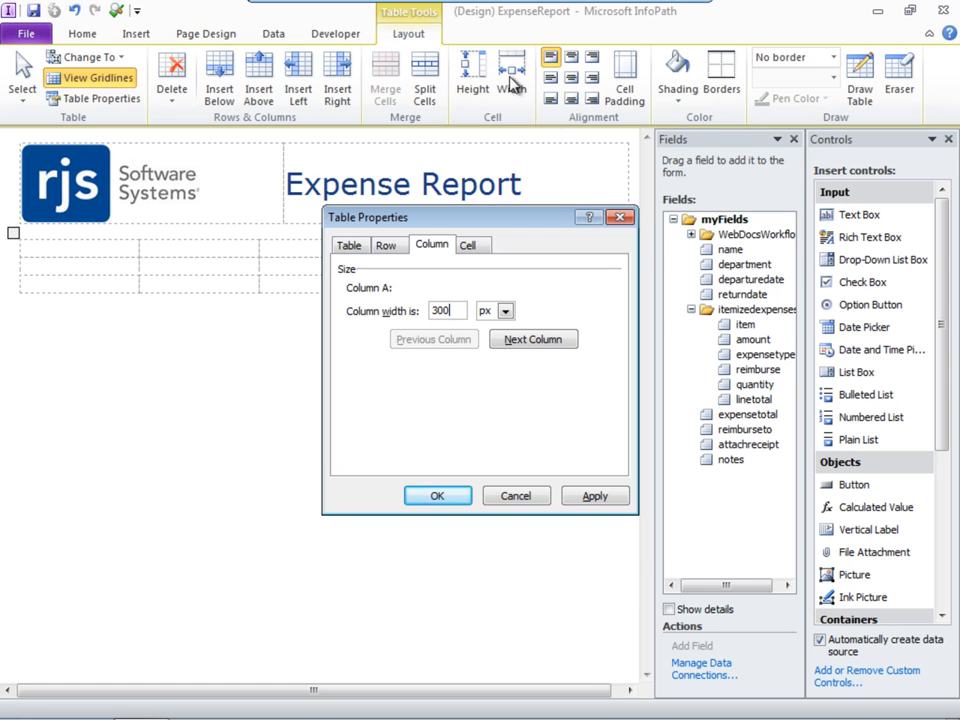
click(540, 340)
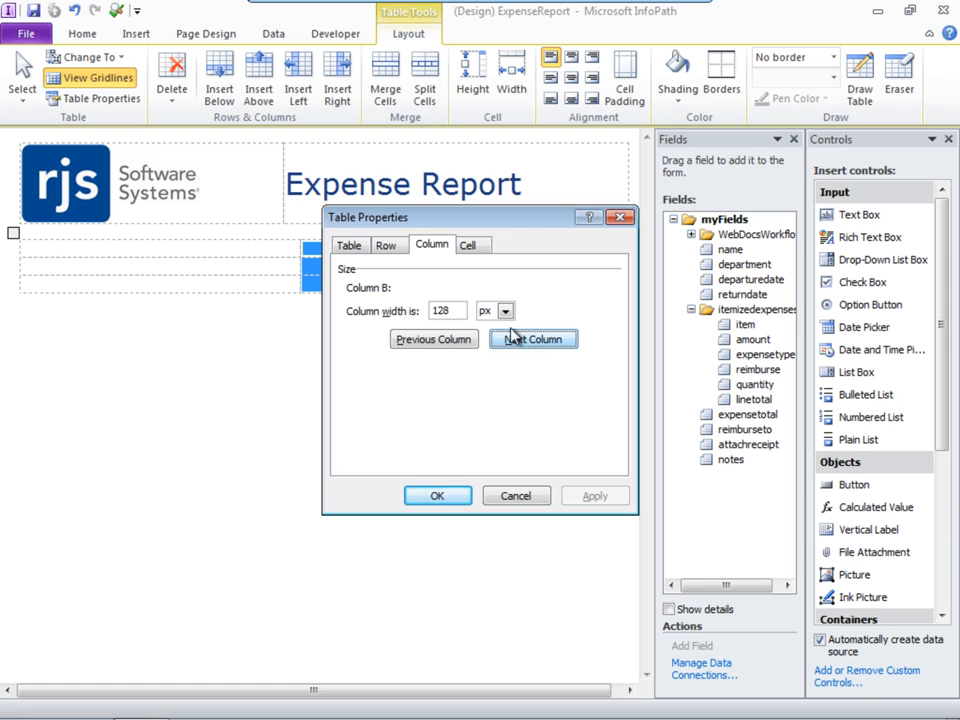
drag(454, 309, 384, 311)
text(50)
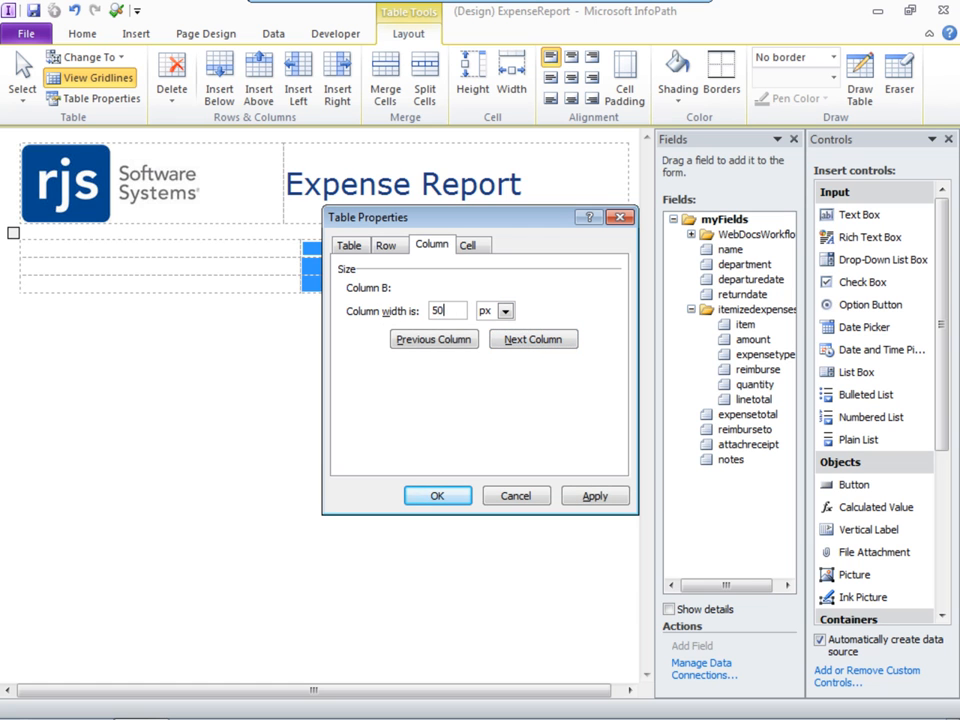
click(529, 339)
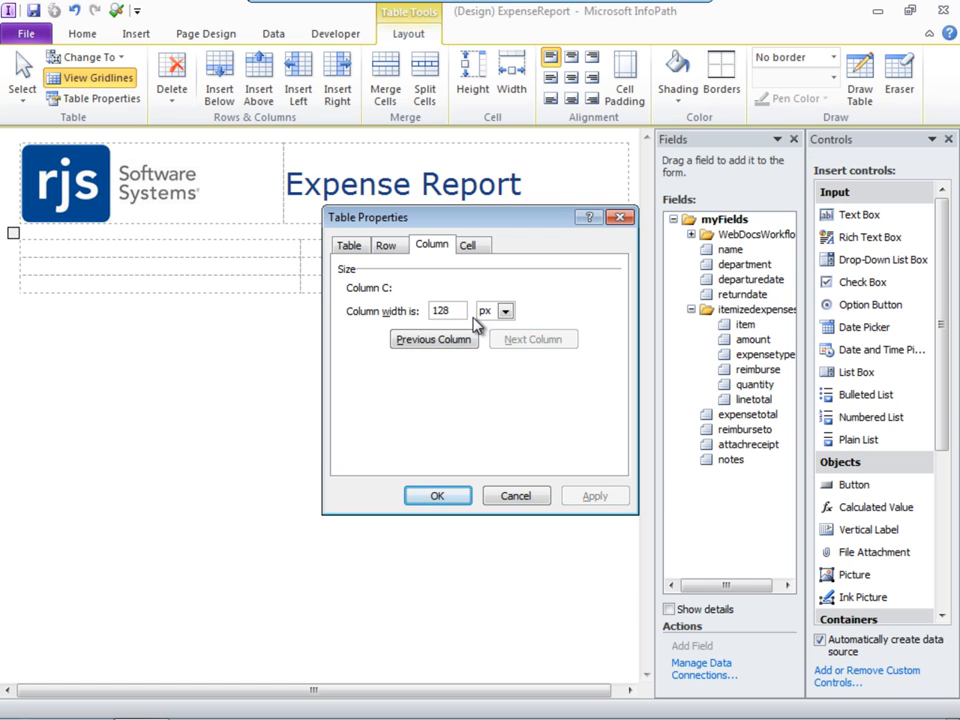
drag(457, 309, 407, 315)
text(300)
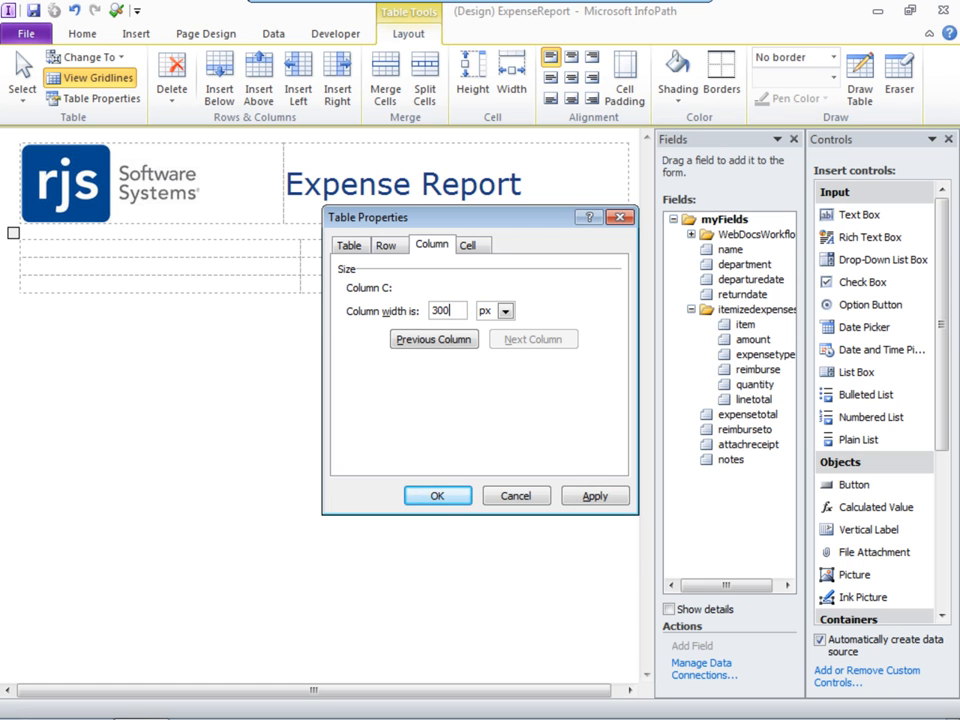
click(437, 496)
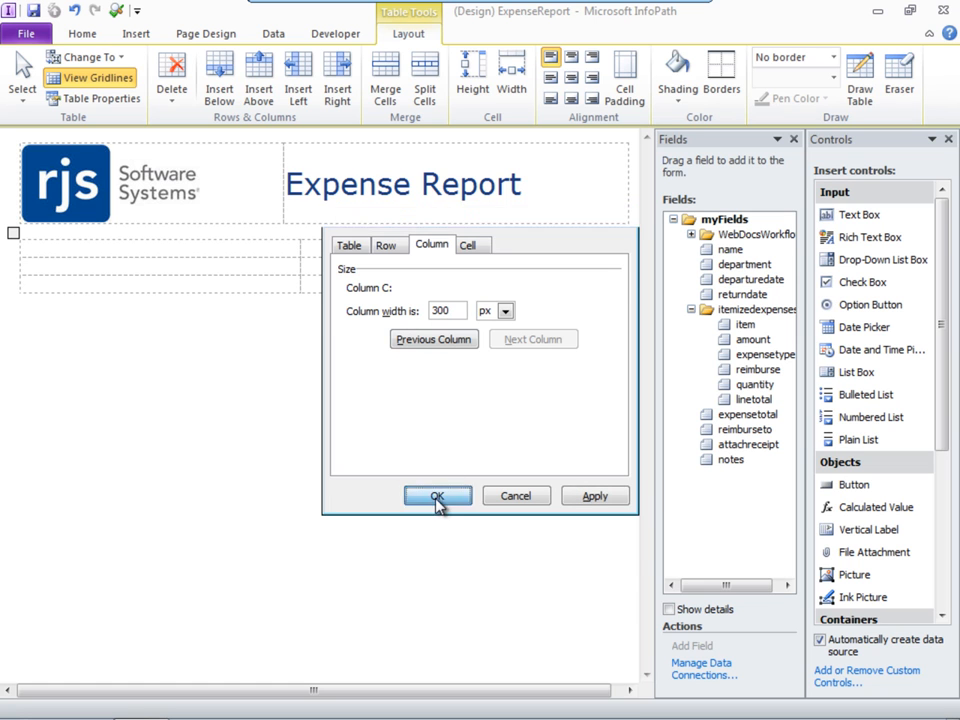
- Enter "Employee" in the first cell and "Travel Dates" in the third cell of the top row, both in Heading 4 style
click(30, 249)
text(Employee)
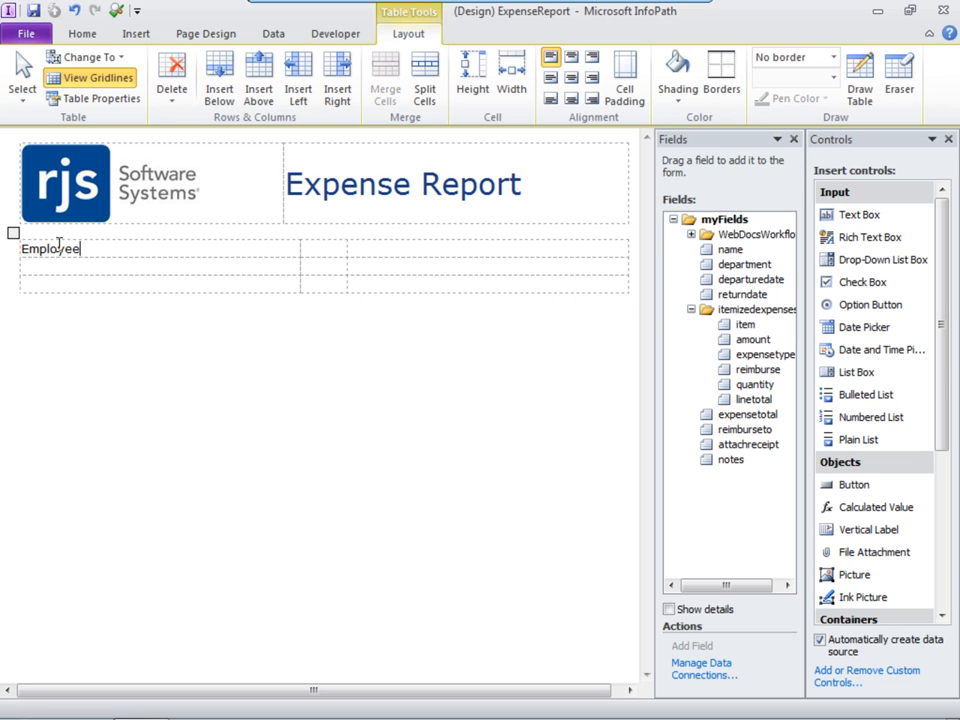
click(76, 36)
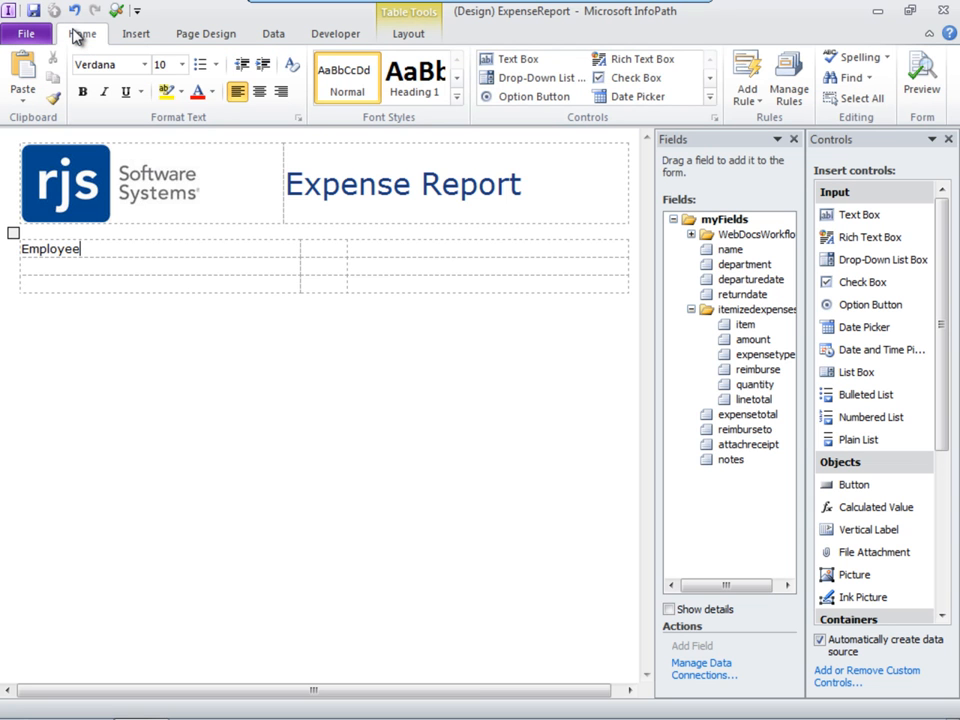
click(456, 97)
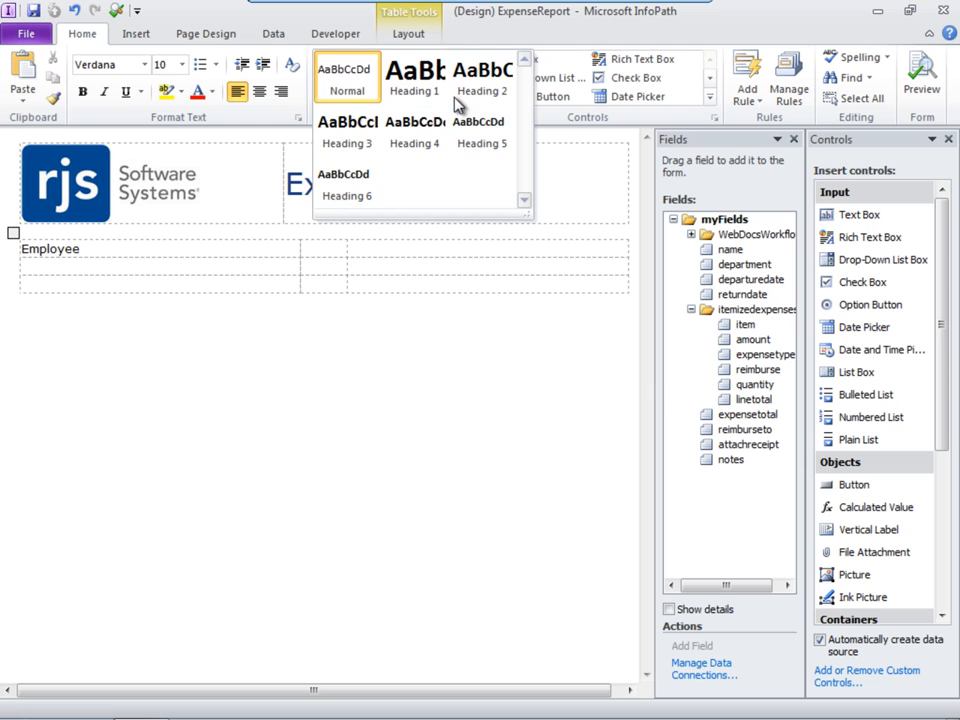
click(429, 133)
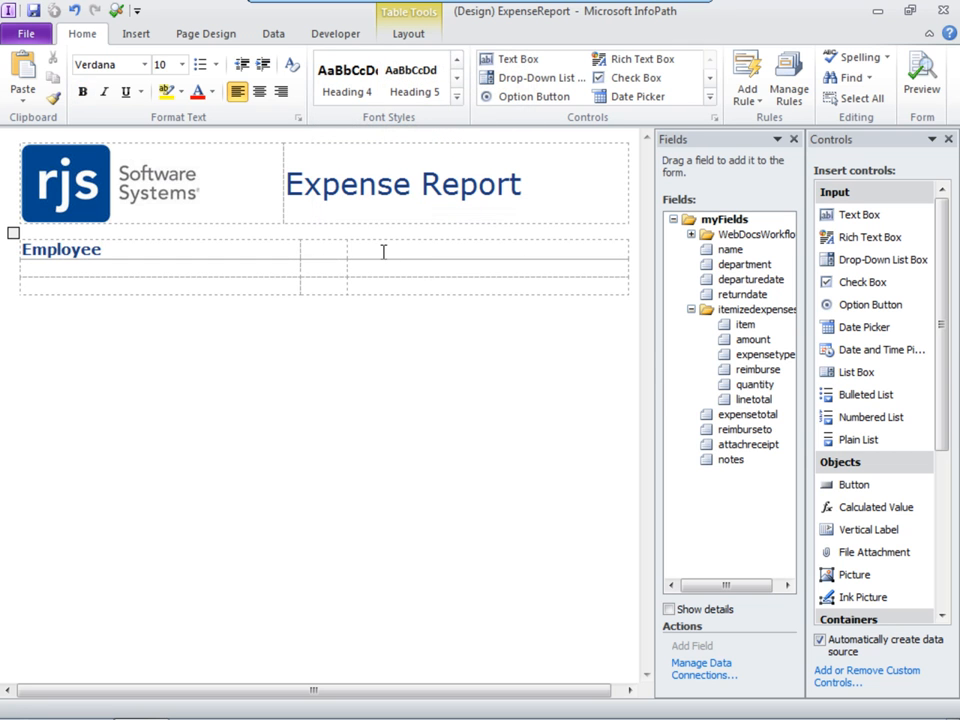
text(Travel Dates)
click(350, 78)
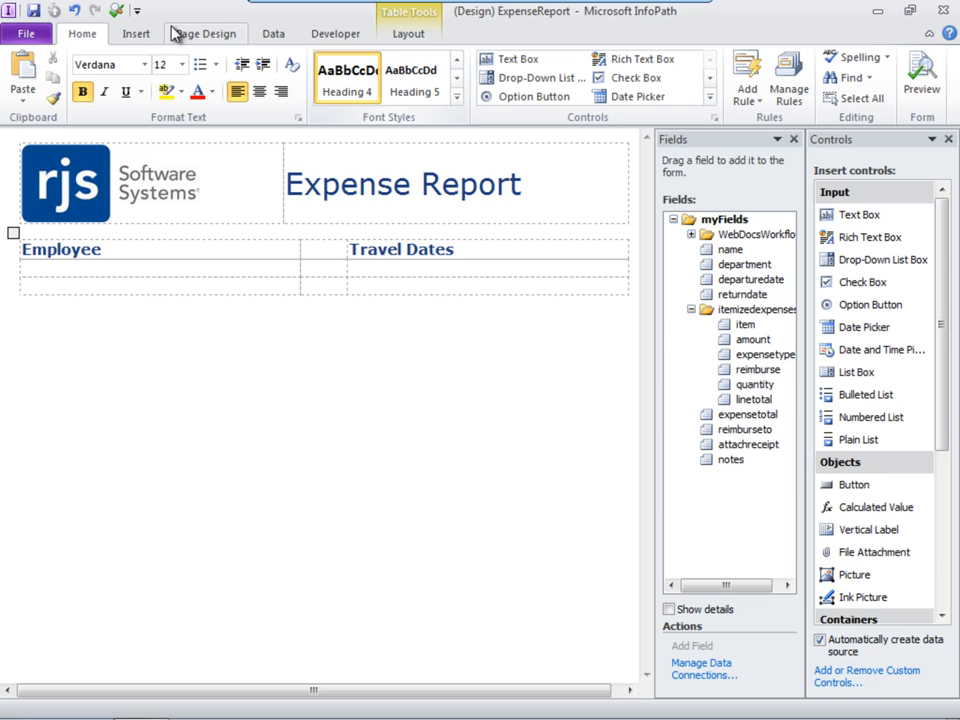
- Save the form and turn off automatic data source creation for inserted controls
click(38, 11)
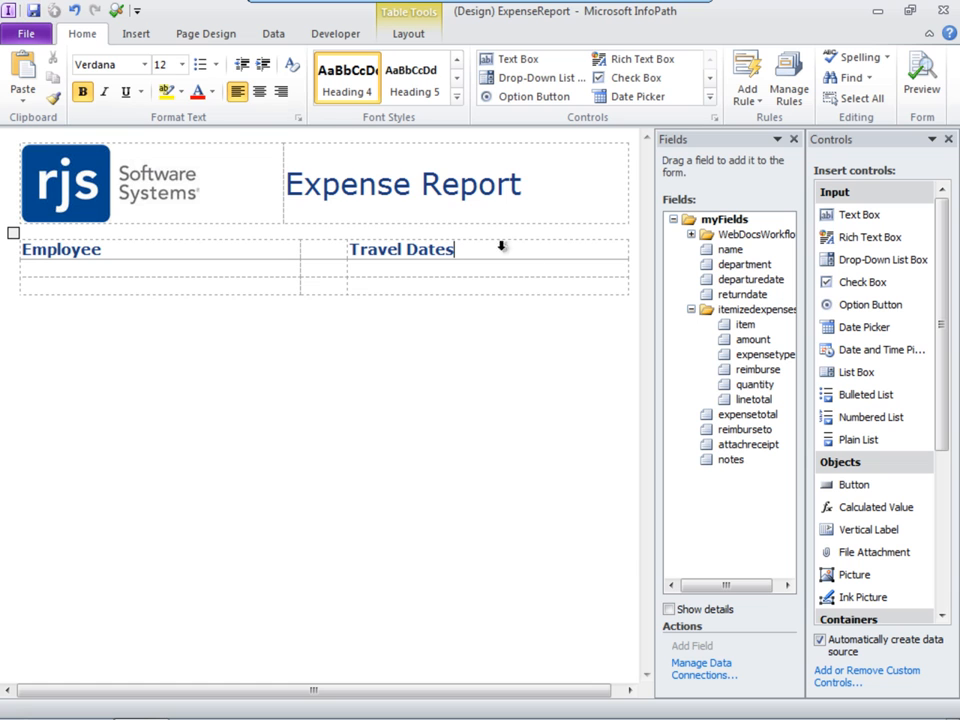
click(820, 640)
- Insert a text box under the Employee heading, bound to the name field, and set that field to Cannot be blank
drag(861, 222, 58, 272)
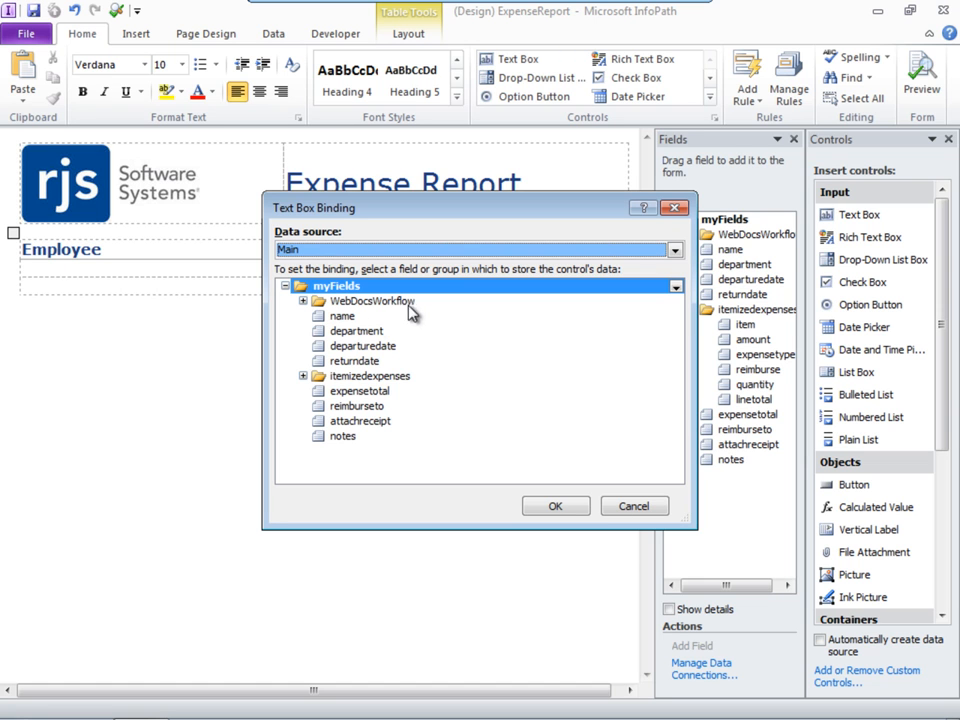
click(333, 317)
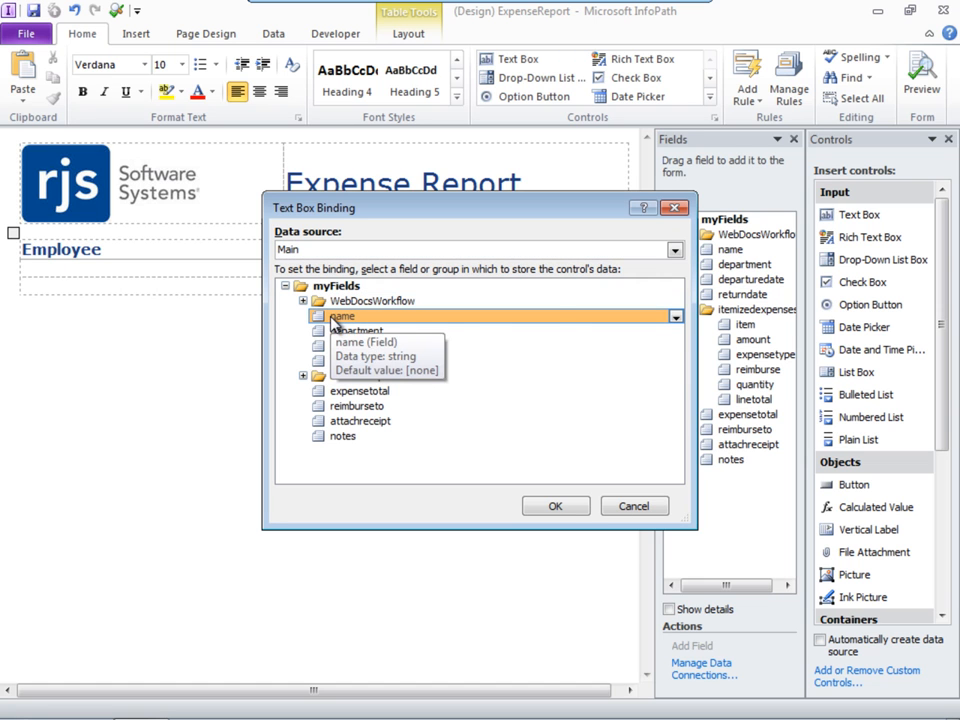
click(676, 316)
click(627, 381)
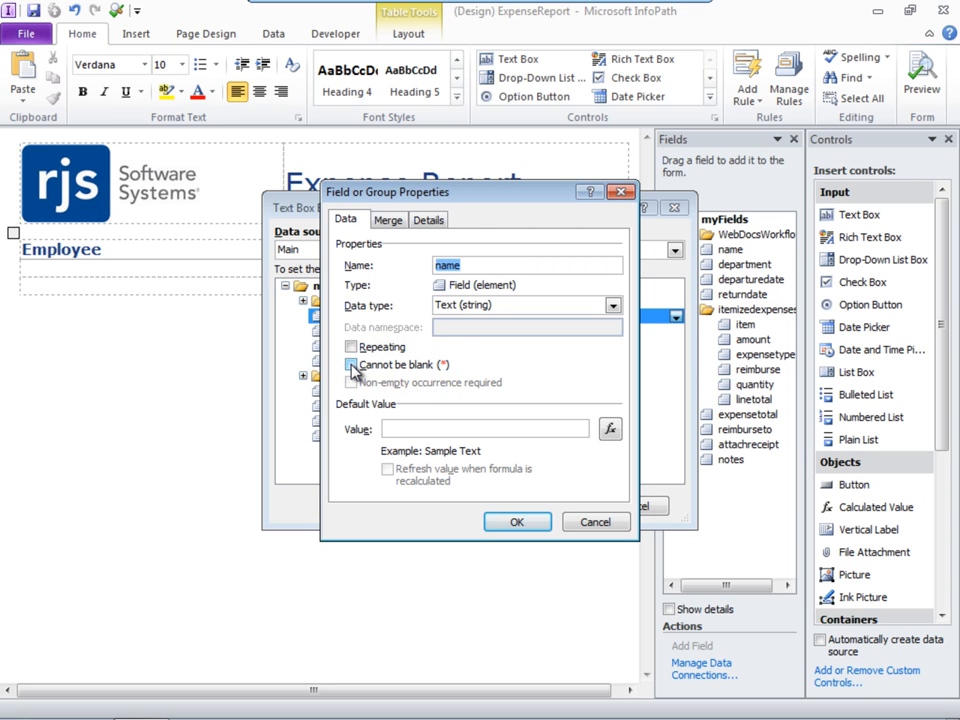
click(352, 365)
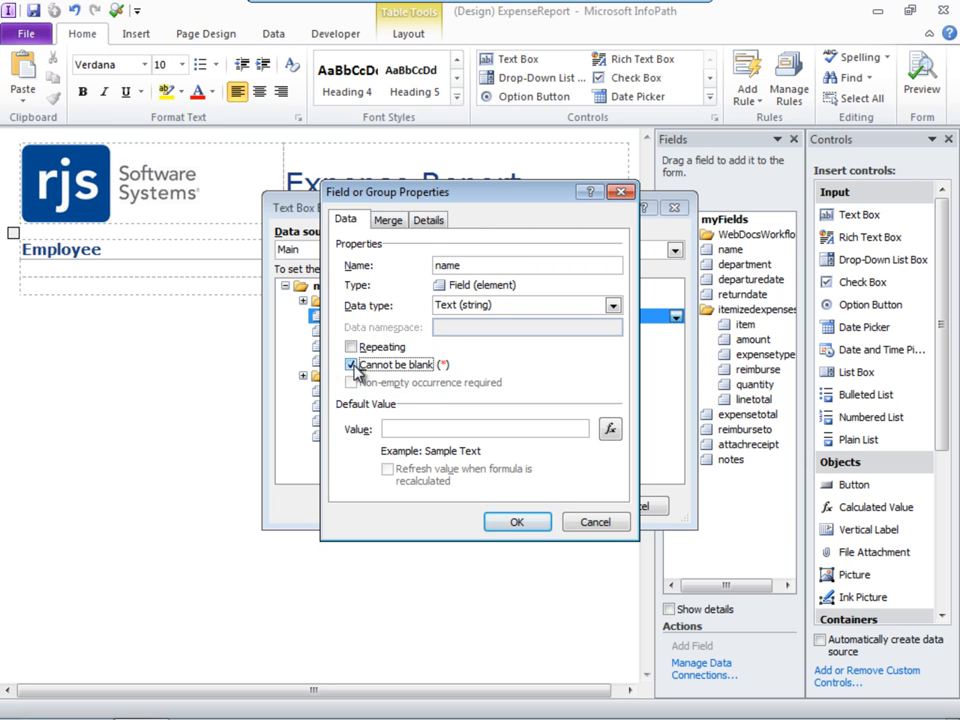
click(512, 522)
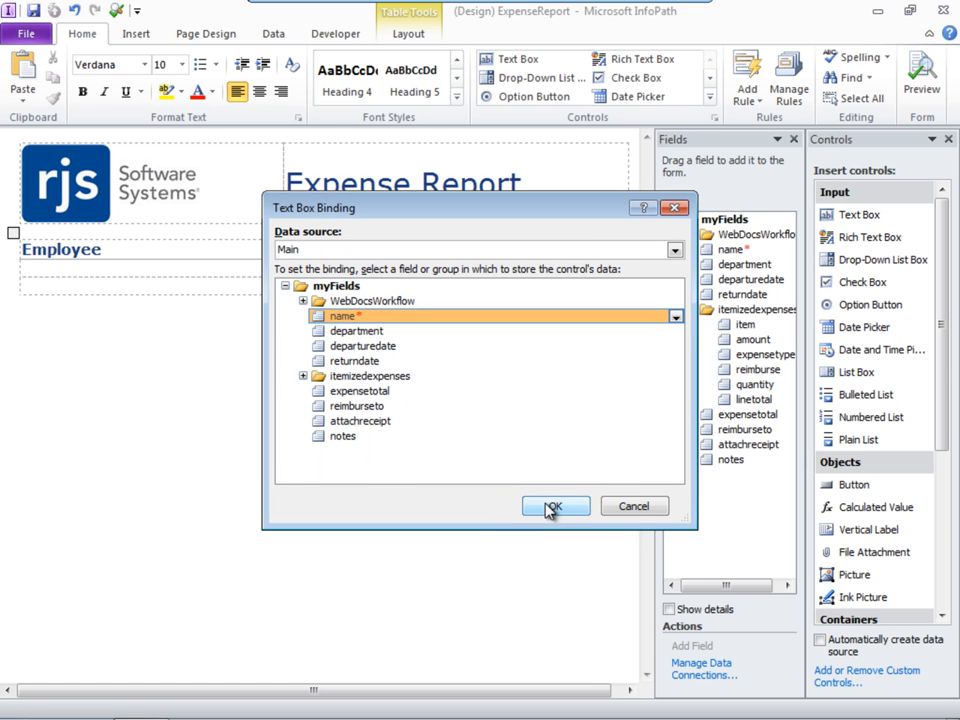
click(553, 507)
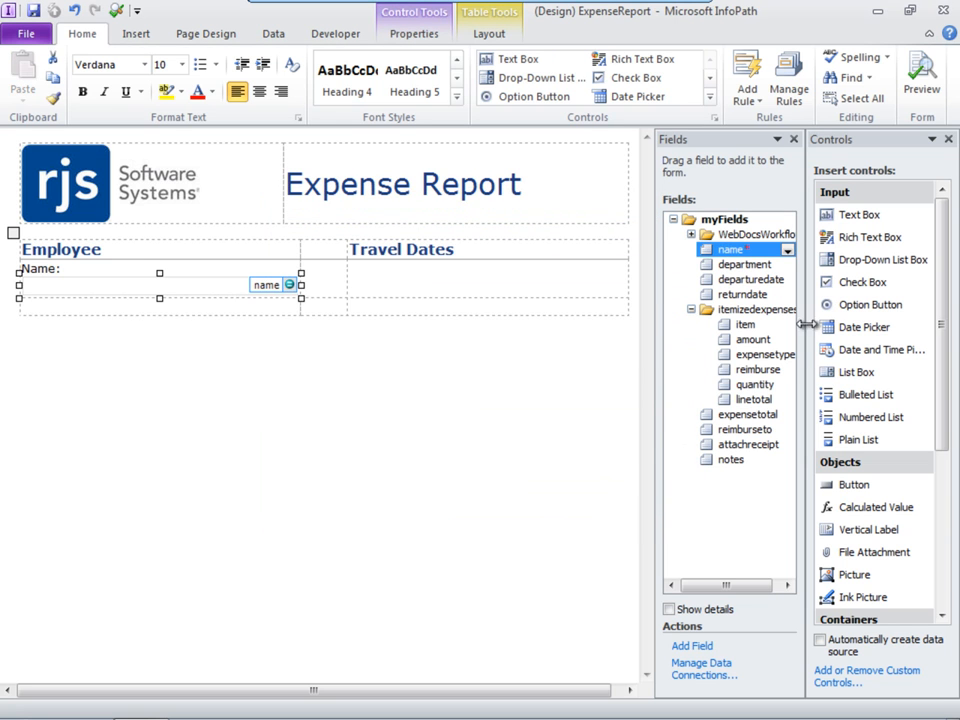
- Insert a drop-down list box in the row below Name, bound to the department field, and set that field to Cannot be blank
drag(827, 261, 46, 316)
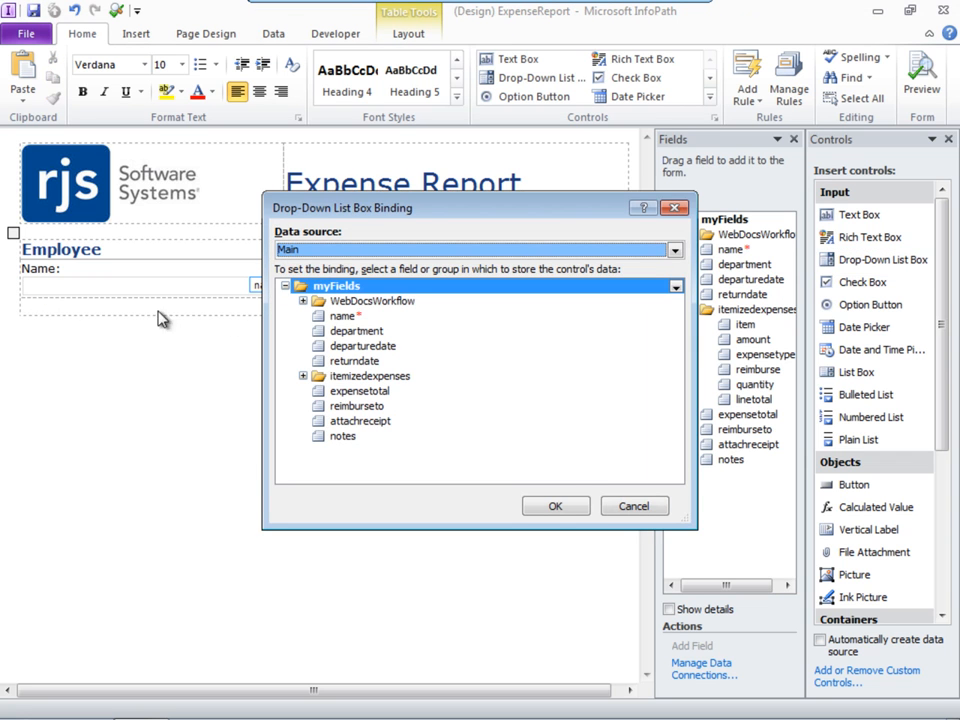
click(377, 335)
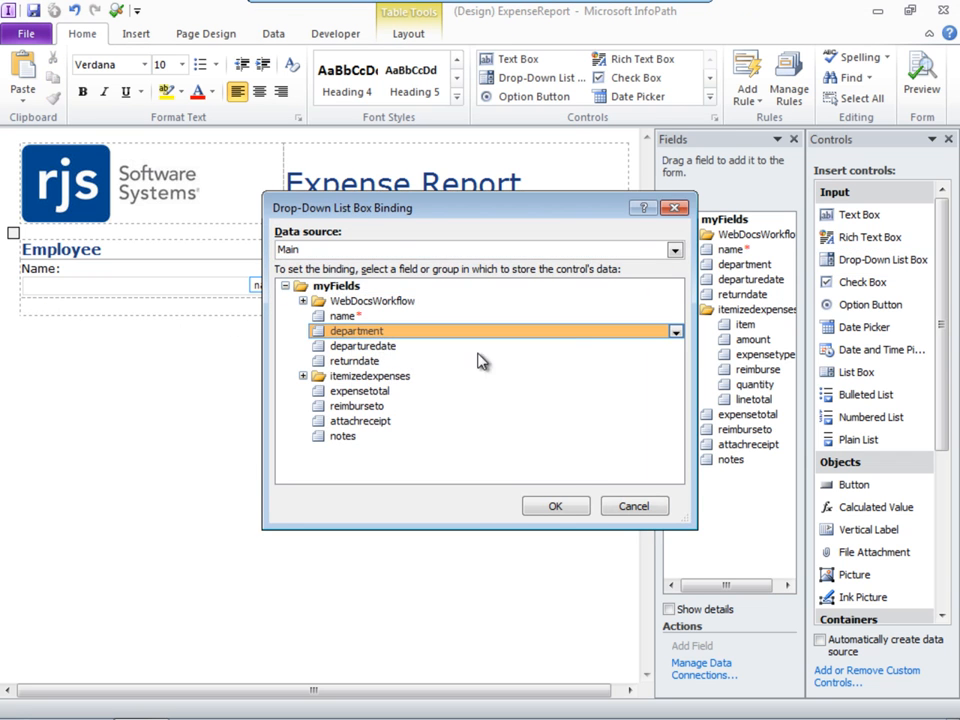
click(677, 333)
click(645, 396)
click(388, 368)
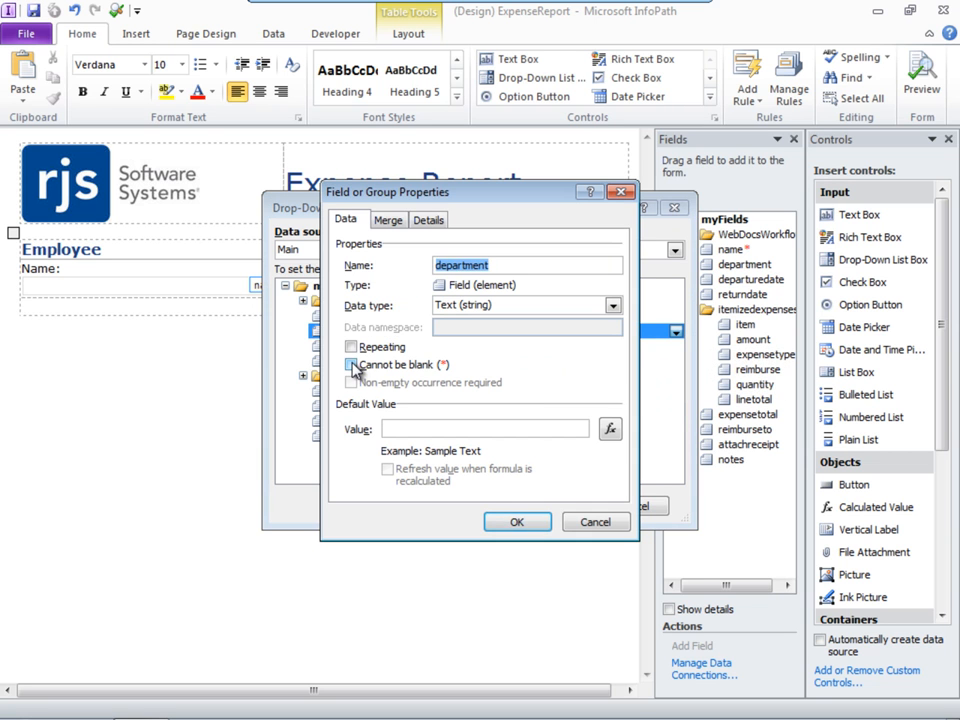
click(517, 521)
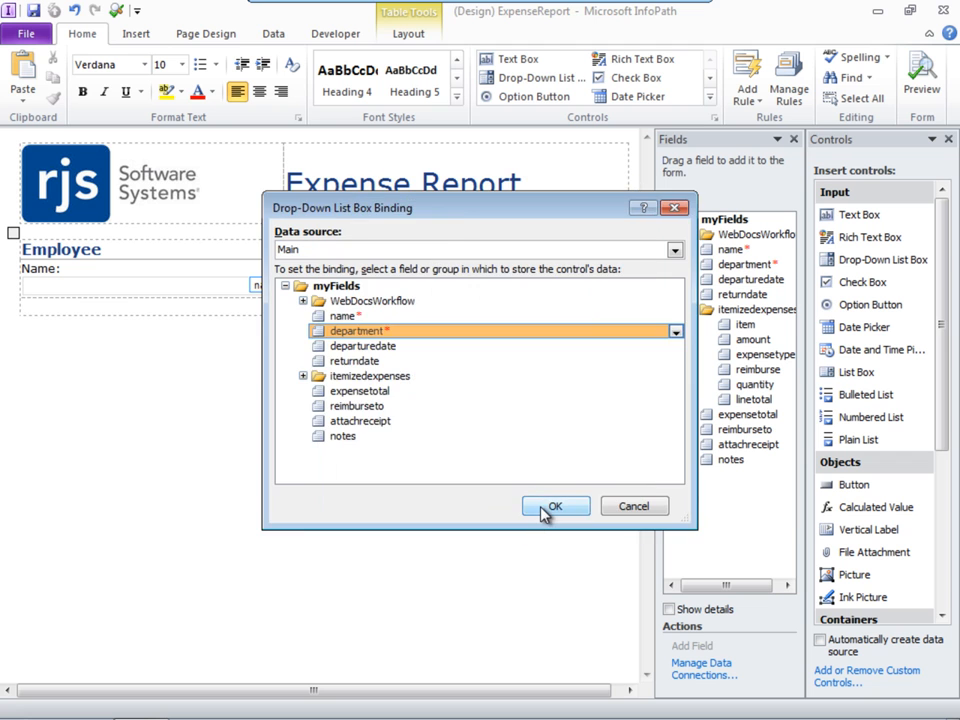
click(548, 508)
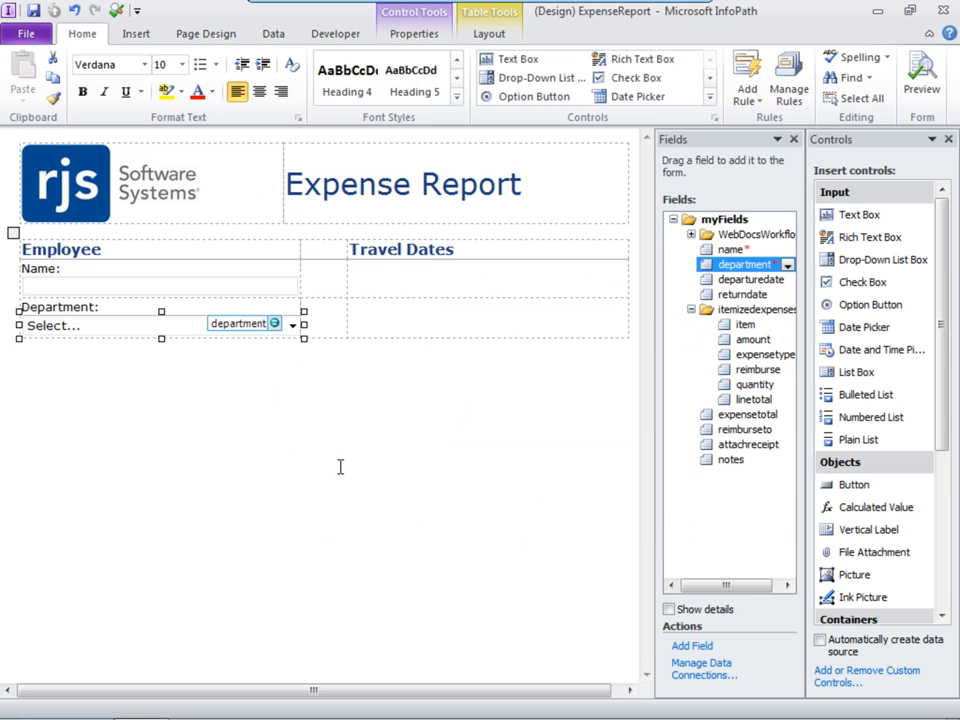
- Add the choices Executive, Sales, Marketing and Product Development to the department drop-down list and save the form
right_click(96, 330)
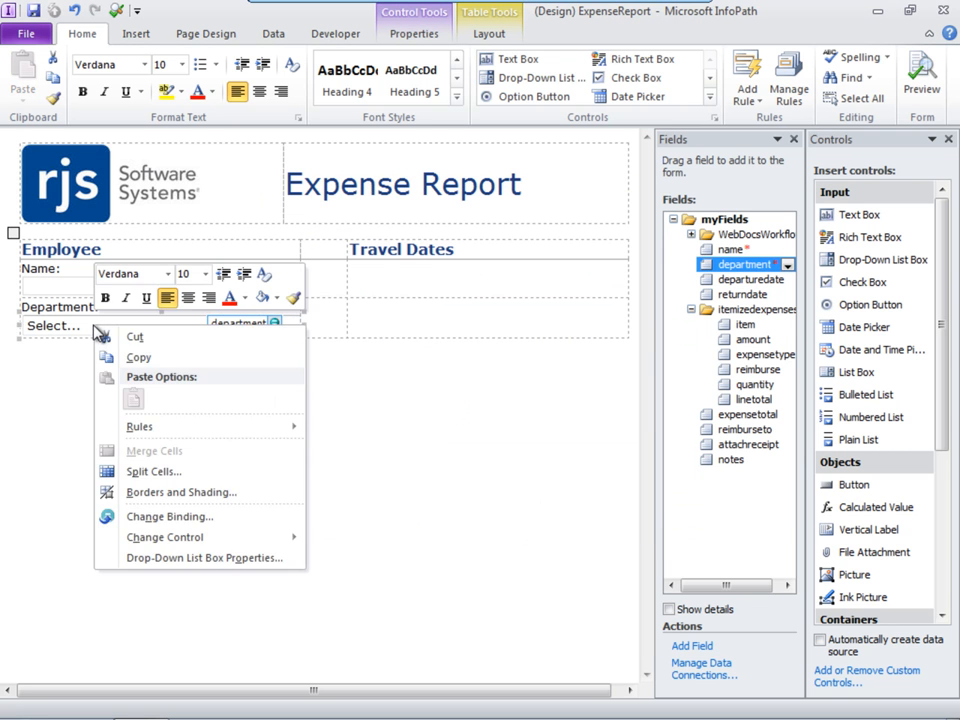
click(138, 559)
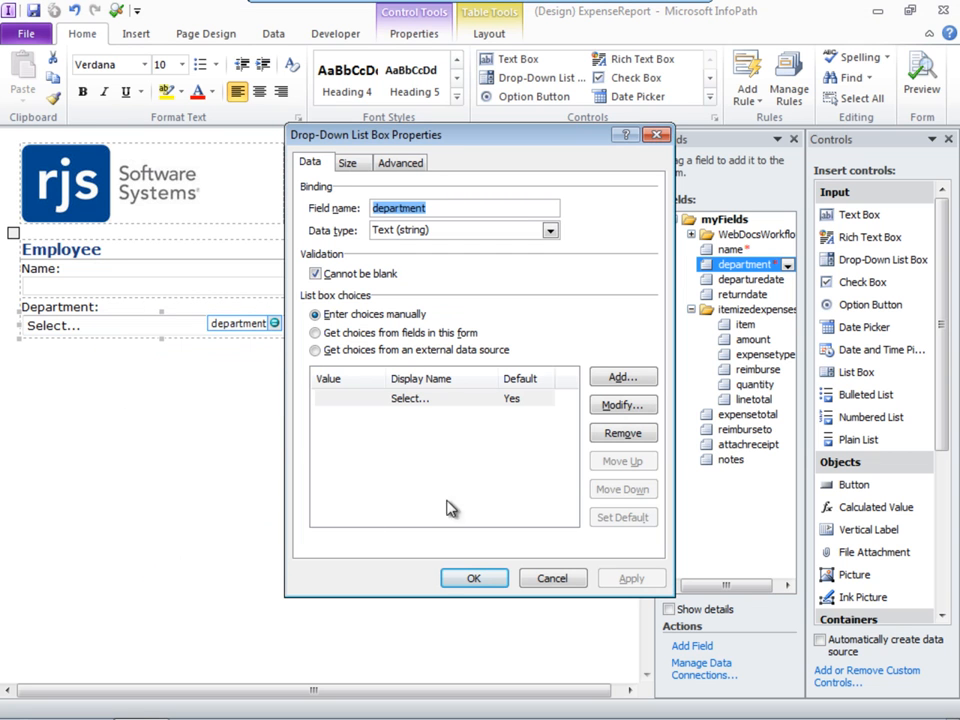
click(610, 377)
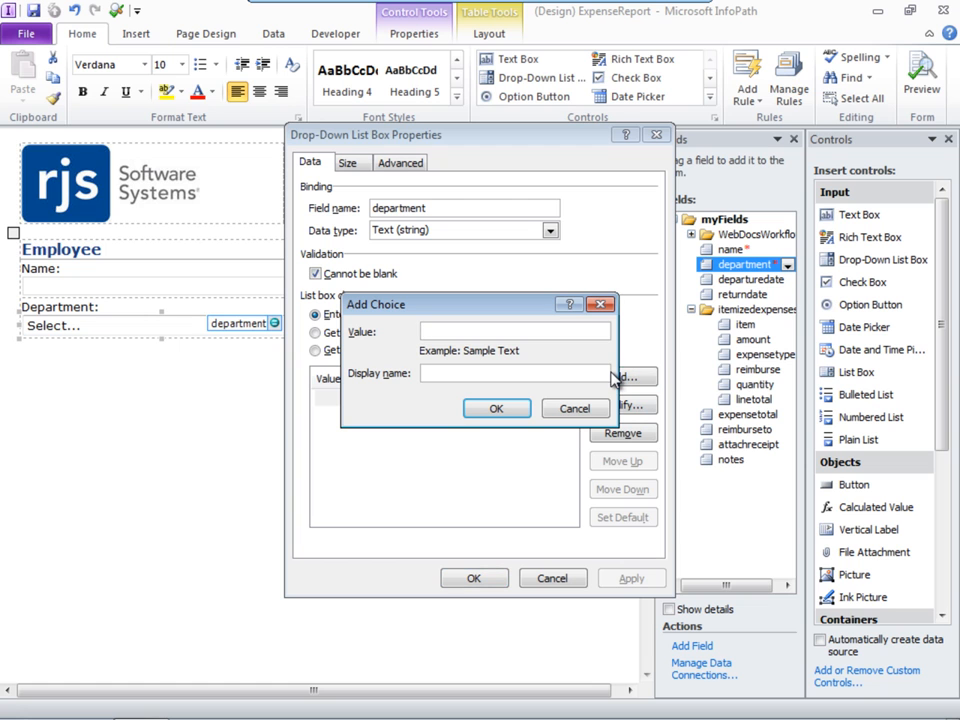
text(Executive)
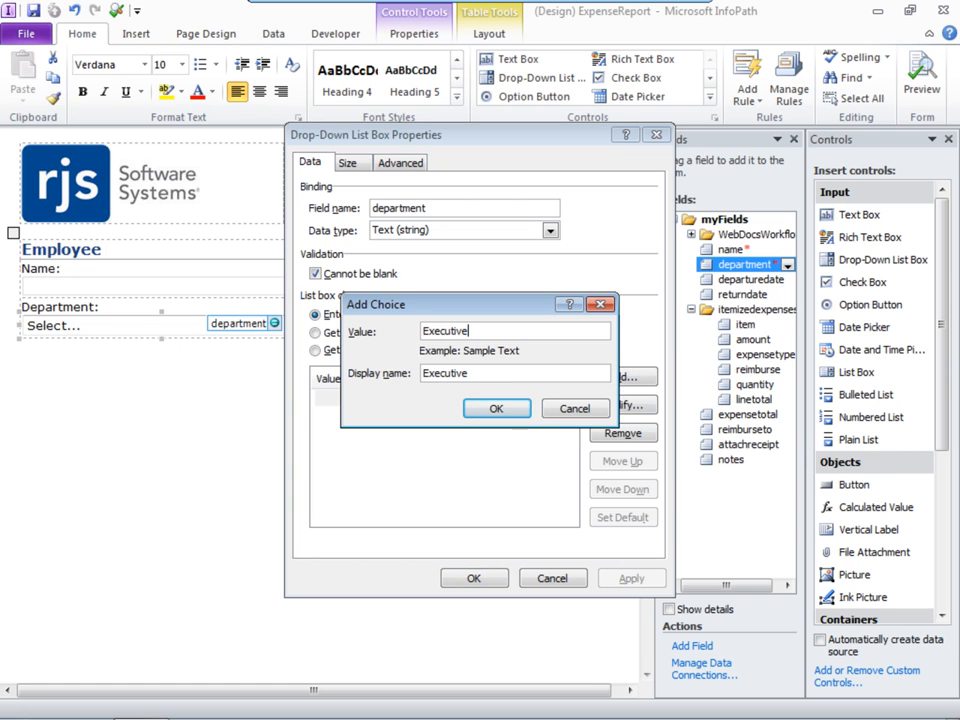
click(490, 408)
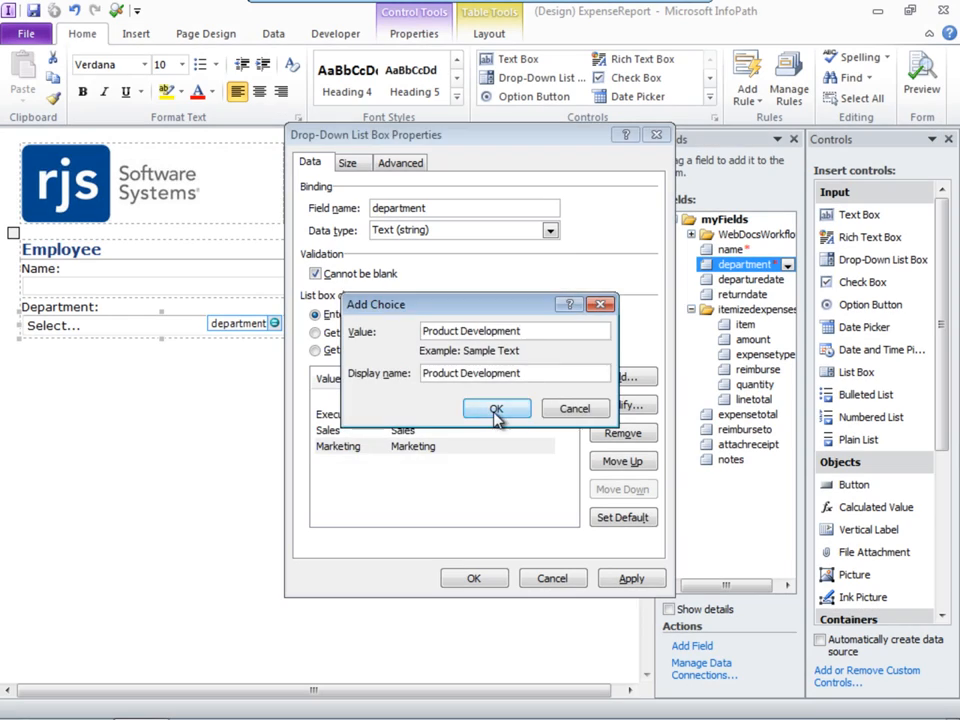
click(495, 409)
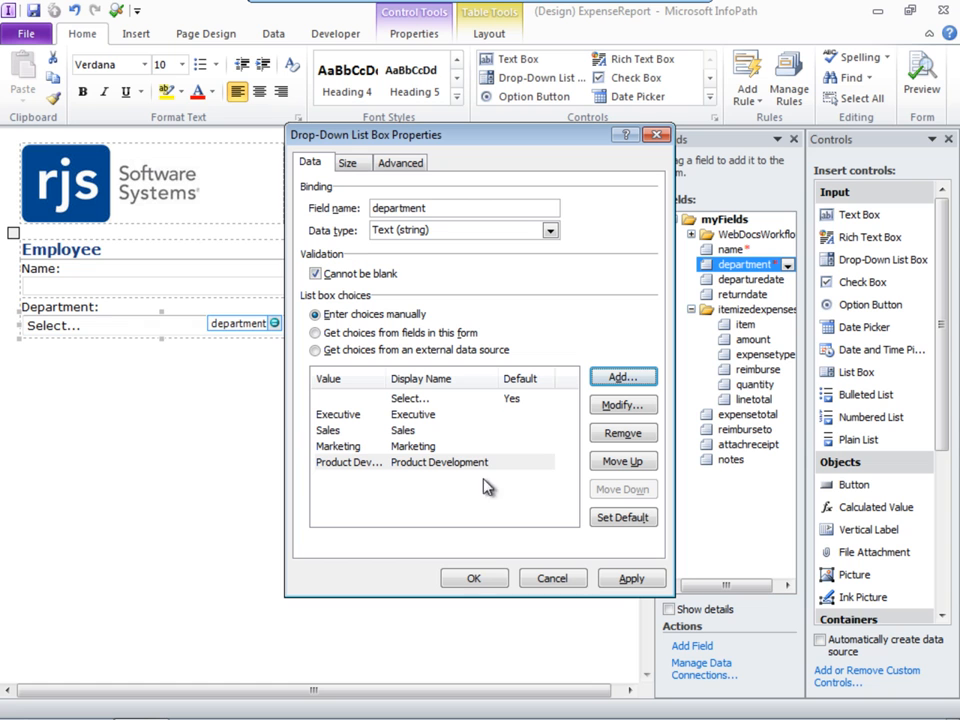
click(474, 580)
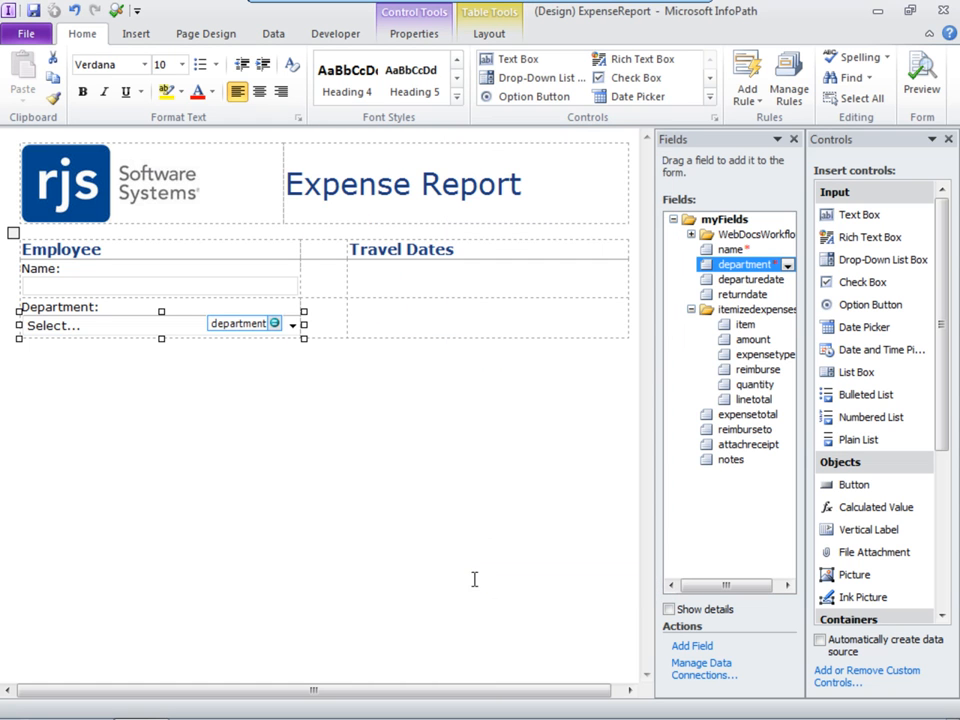
click(34, 14)
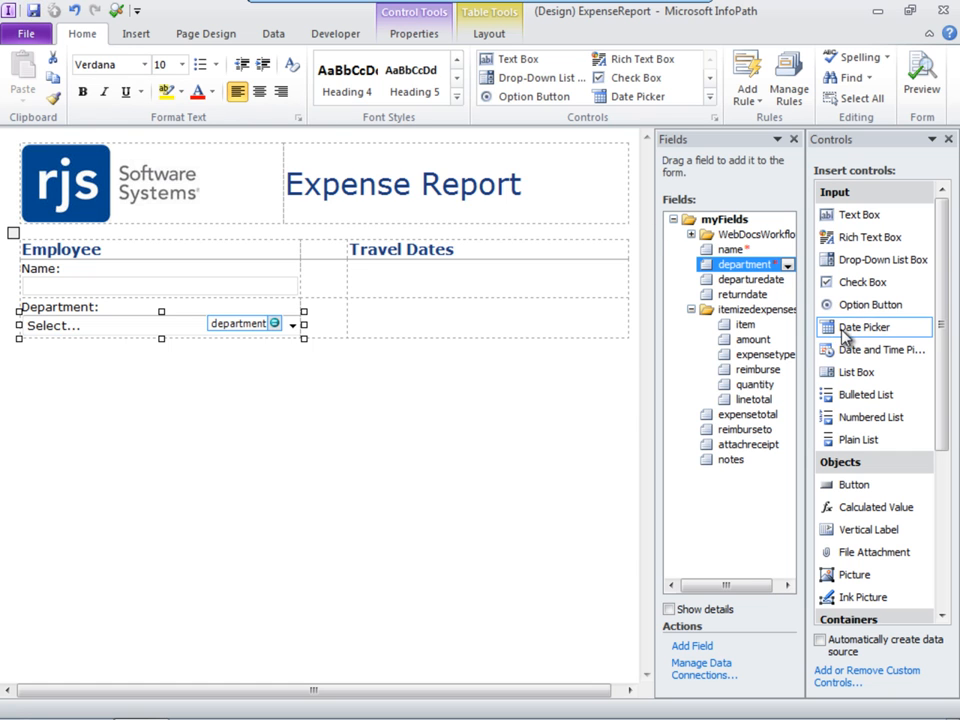
- Insert a date picker under the Travel Dates heading, bound to the departuredate field with its data type set to Date (date)
drag(825, 335, 510, 287)
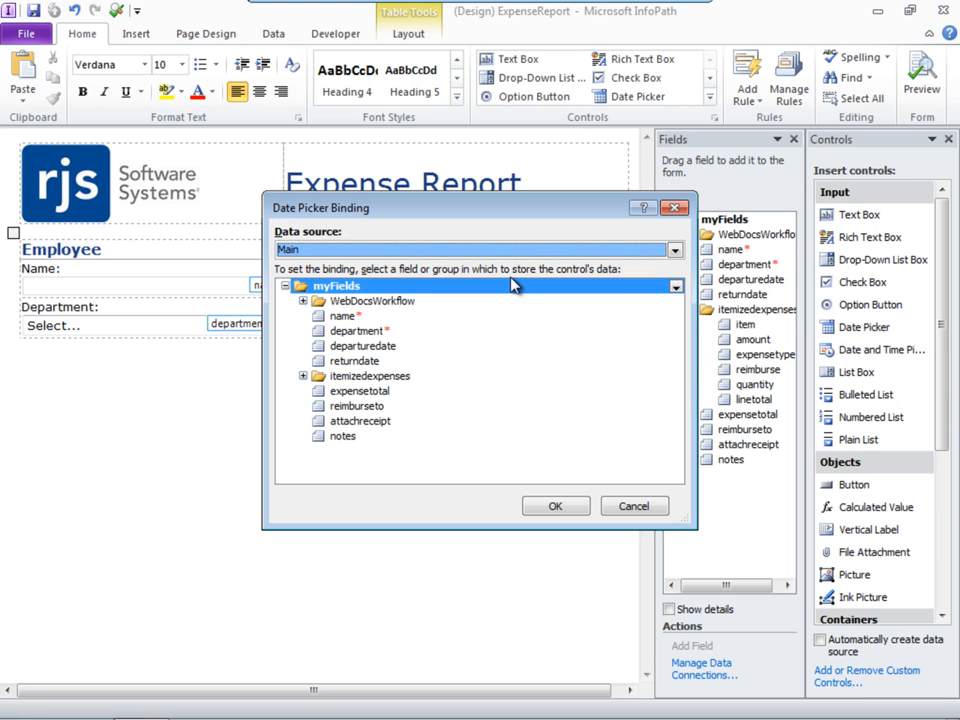
click(345, 346)
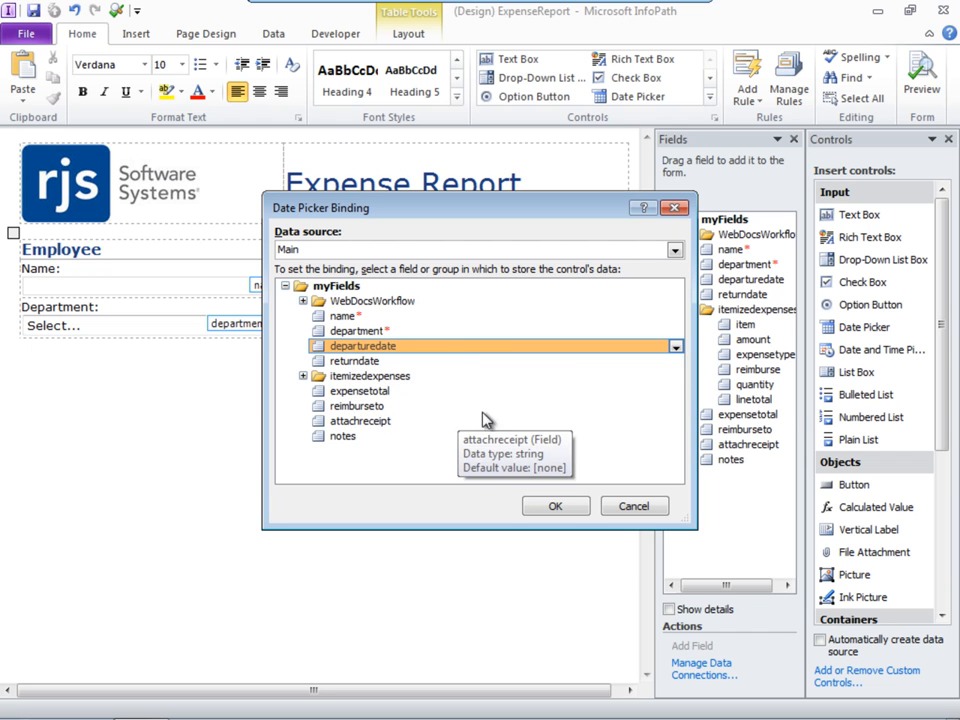
click(676, 346)
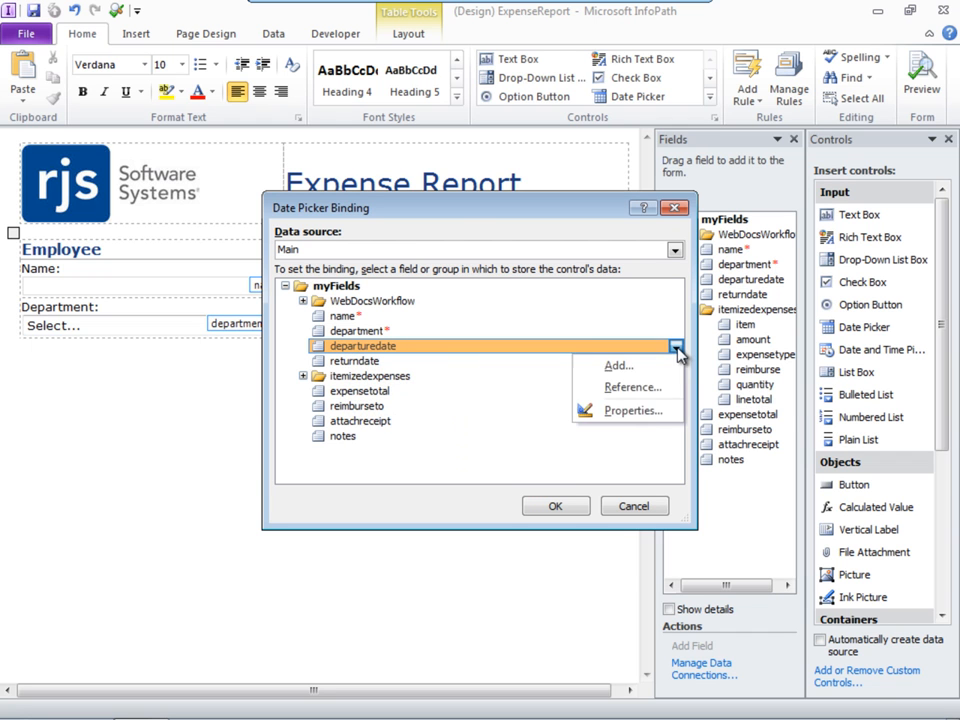
click(643, 413)
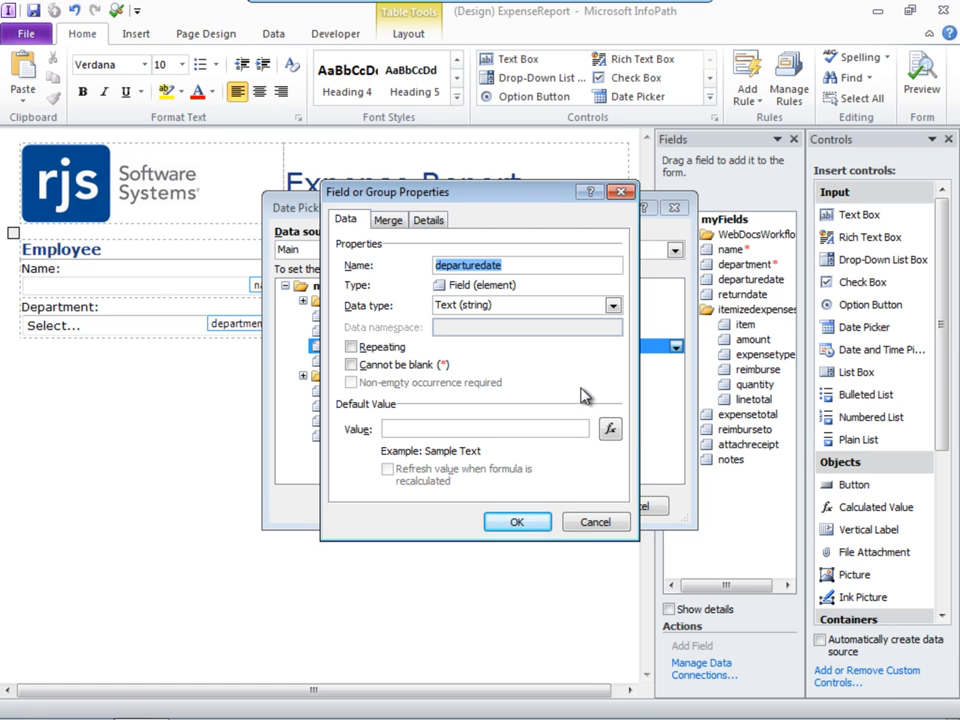
click(613, 306)
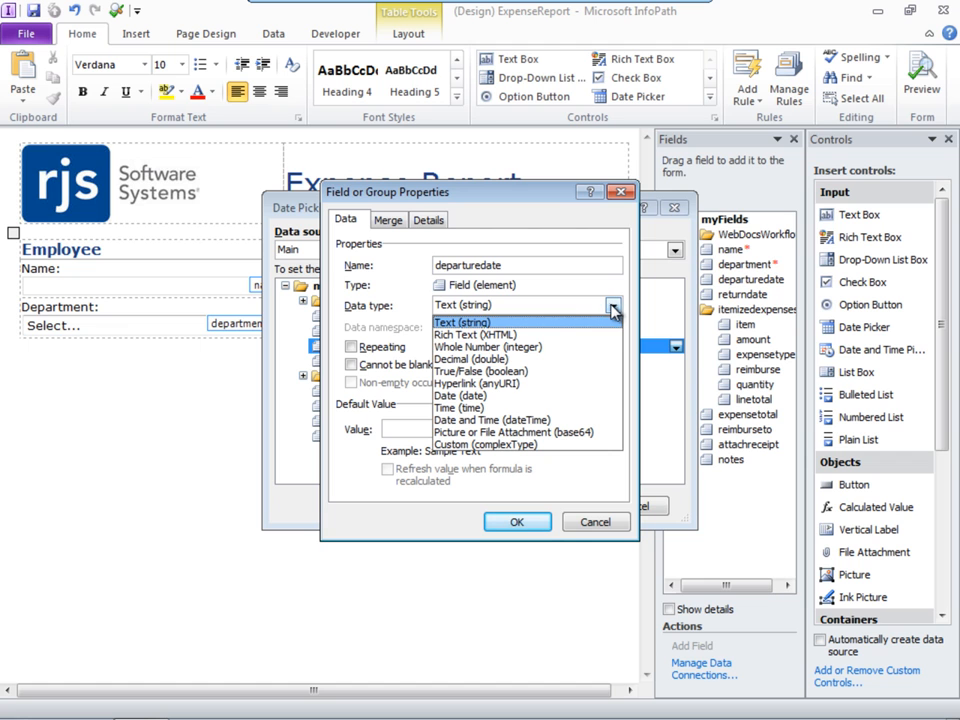
click(492, 396)
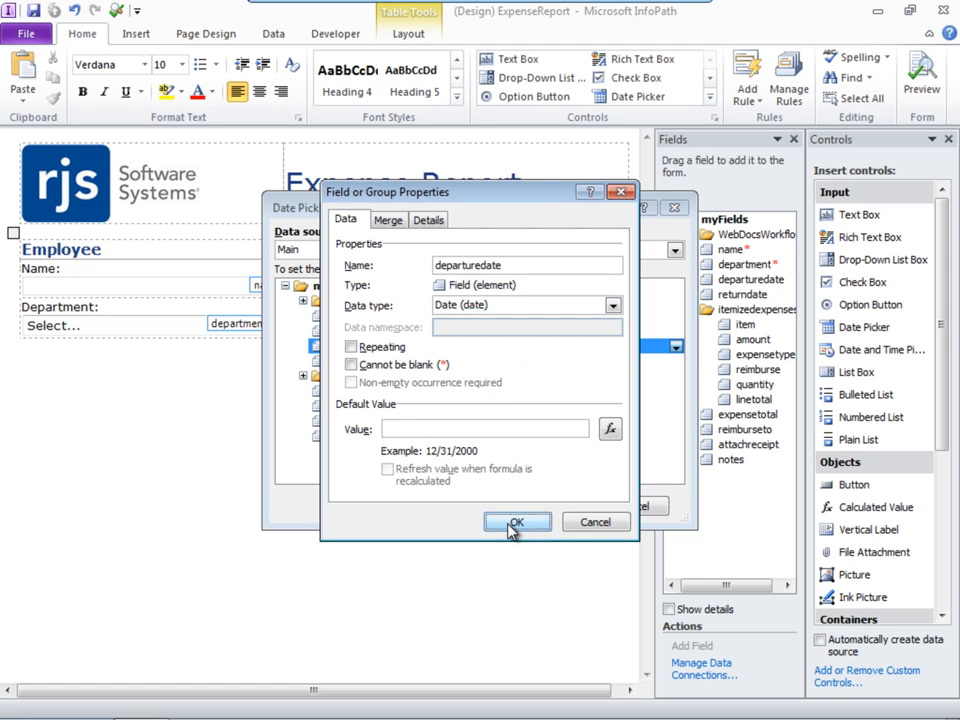
click(516, 521)
click(556, 507)
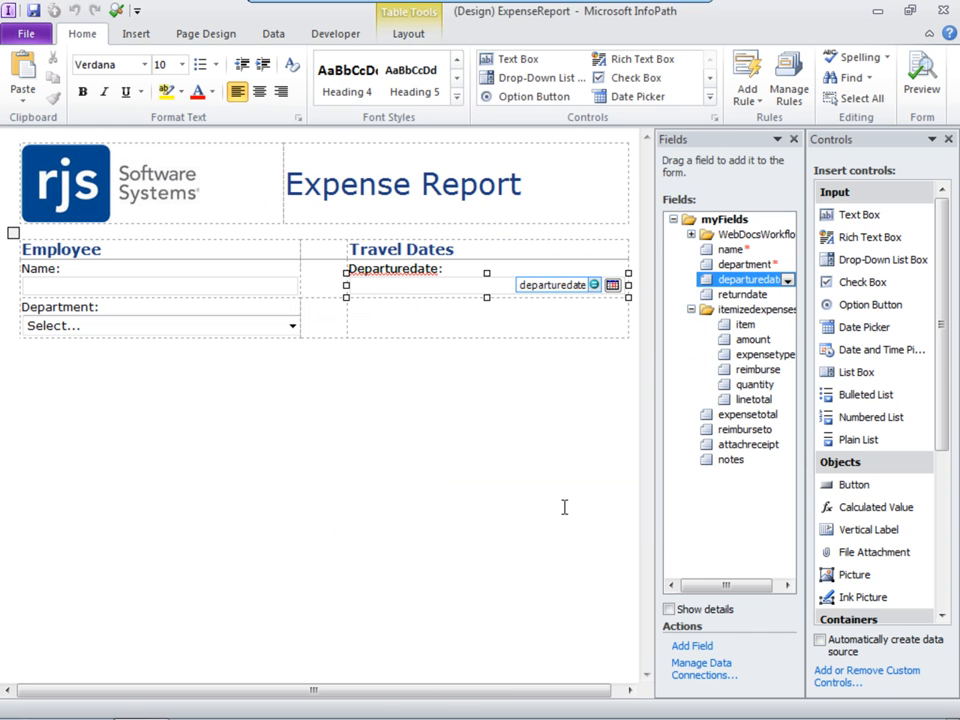
- Relabel the first date picker "Departure Date:", add a returndate date picker labelled "Return Date:" below it, and save the form
click(408, 270)
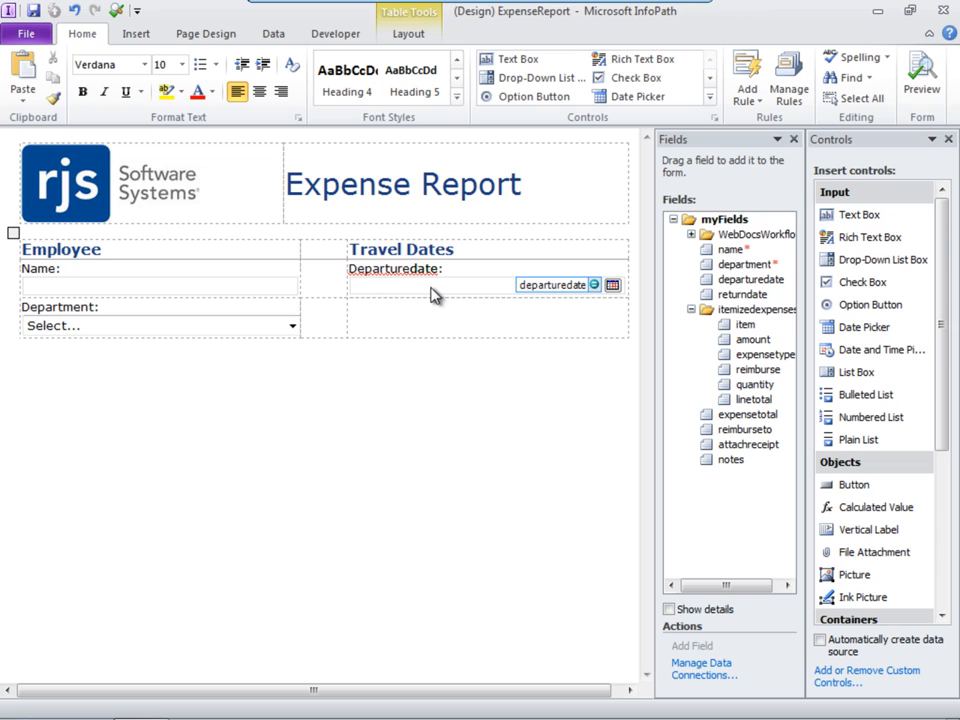
text(D)
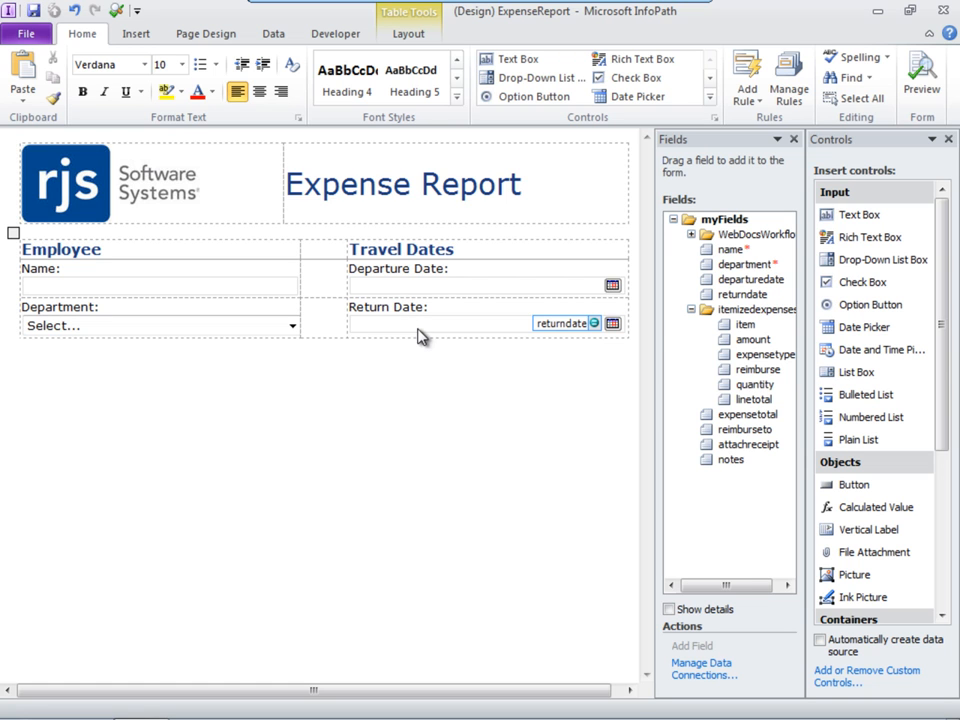
click(393, 308)
click(34, 11)
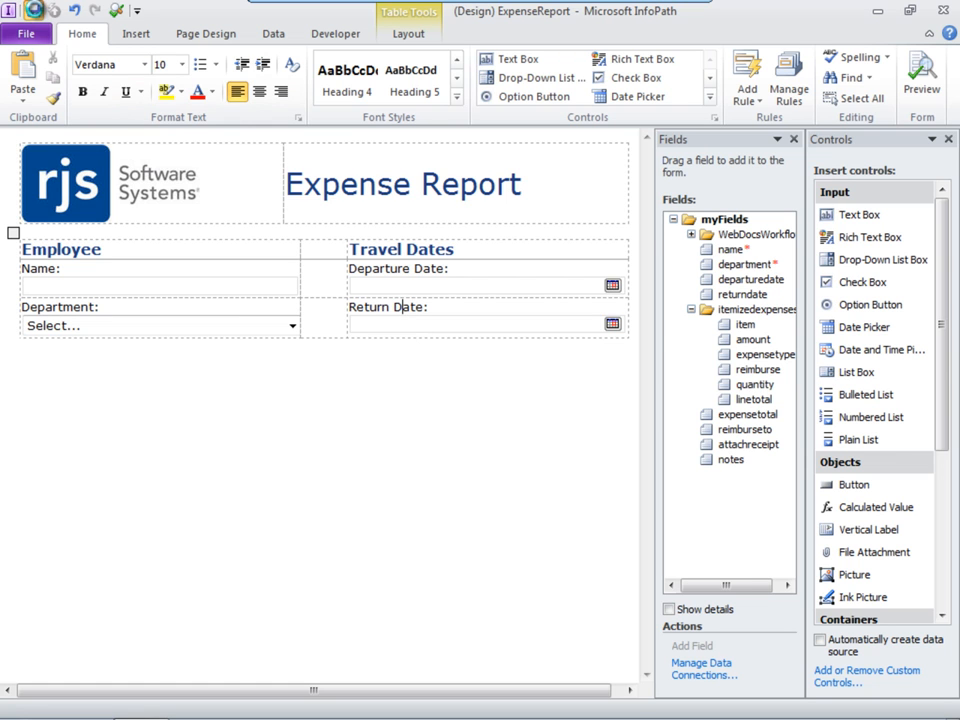